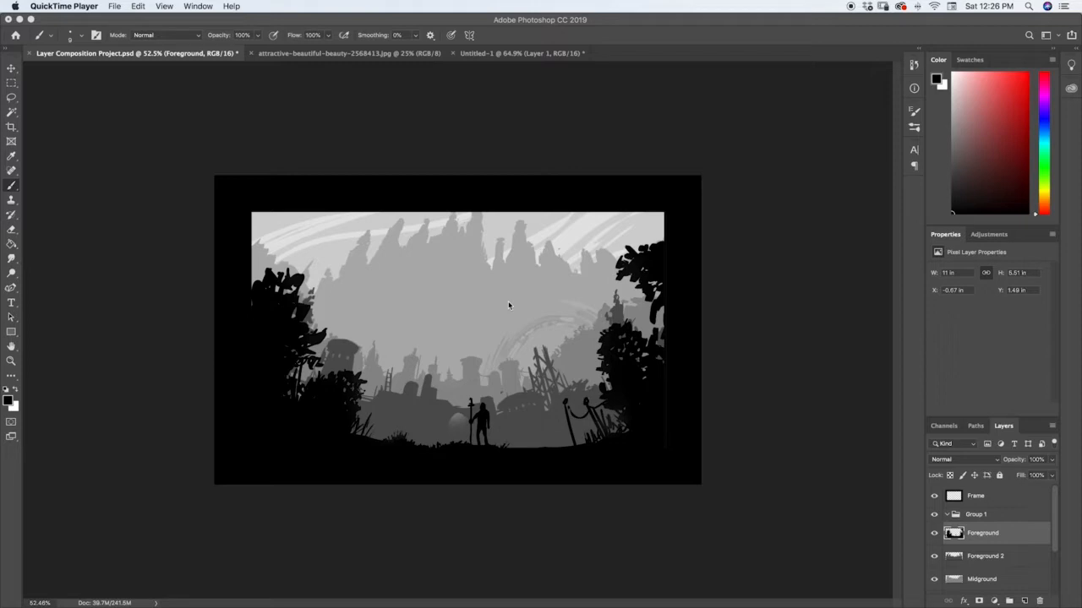
Toggle the Frame layer's visibility off and on to compare the composition with and without the black border.
{"action": "left_click", "coordinate": [934, 497]}
{"action": "left_click", "coordinate": [933, 497]}
{"action": "left_click", "coordinate": [935, 497]}
{"action": "left_click", "coordinate": [936, 497]}
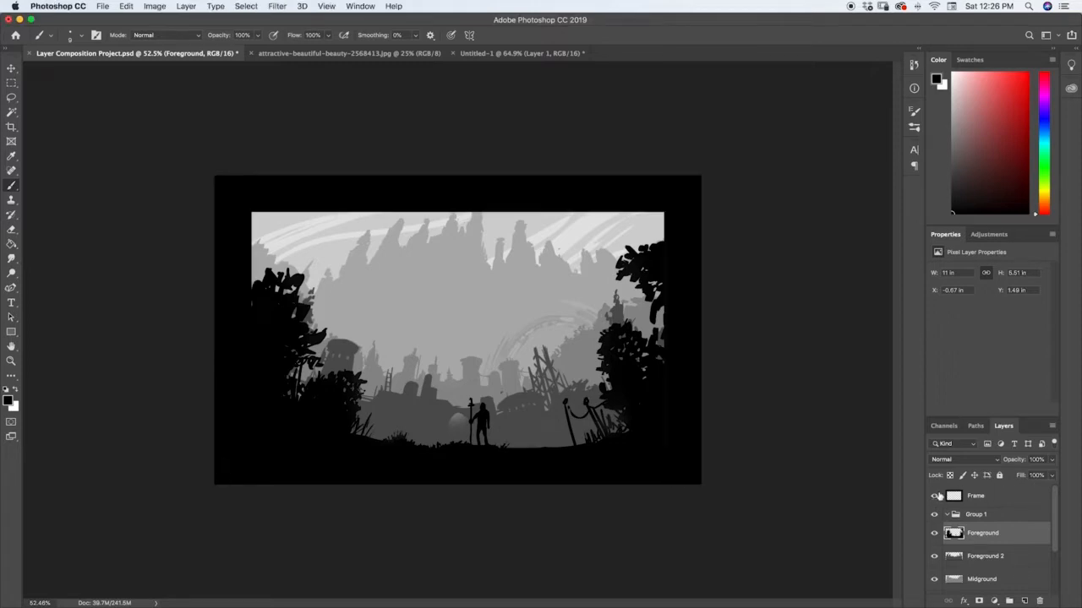
Toggle the Foreground, Foreground 2 and Midground layers off and on one at a time to examine what each contains.
{"action": "mouse_move", "coordinate": [1055, 507]}
{"action": "left_mouse_down"}
{"action": "mouse_move", "coordinate": [1054, 557]}
{"action": "mouse_move", "coordinate": [1046, 522]}
{"action": "left_mouse_up"}
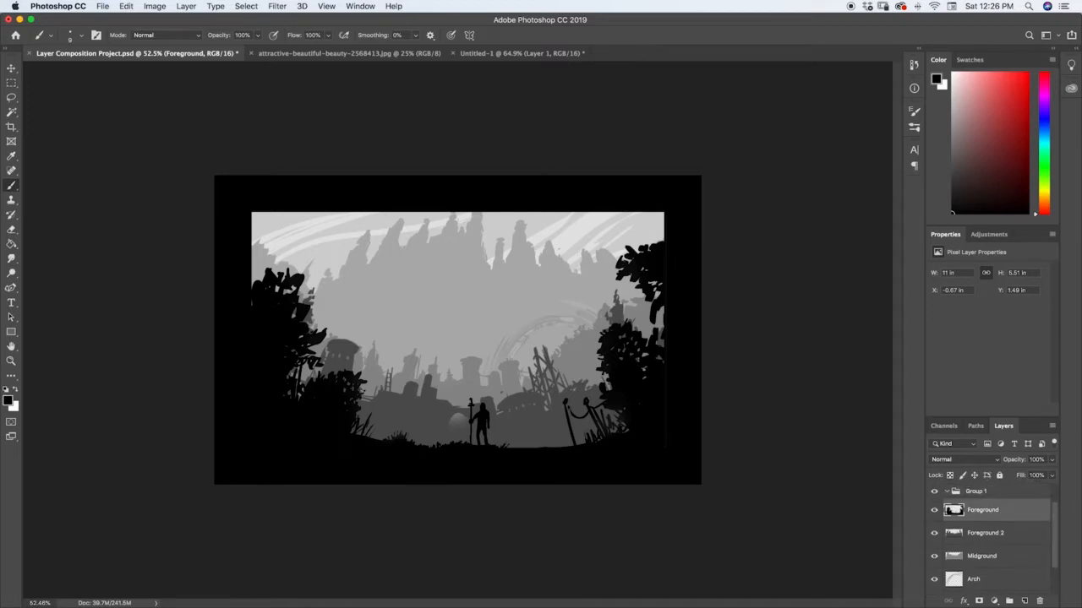
{"action": "left_click", "coordinate": [933, 511]}
{"action": "left_click", "coordinate": [934, 511]}
{"action": "left_click", "coordinate": [934, 512]}
{"action": "left_click", "coordinate": [934, 512]}
{"action": "left_click", "coordinate": [934, 510]}
{"action": "left_click", "coordinate": [933, 510]}
{"action": "left_click", "coordinate": [934, 533]}
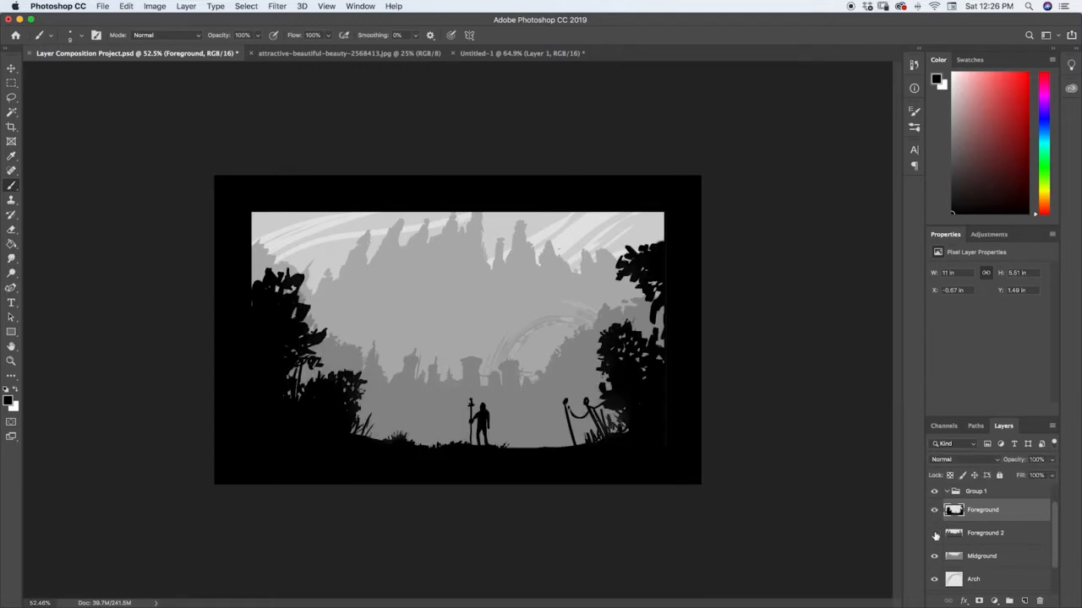
{"action": "left_click", "coordinate": [934, 533]}
{"action": "left_click", "coordinate": [934, 556]}
{"action": "left_click", "coordinate": [934, 556]}
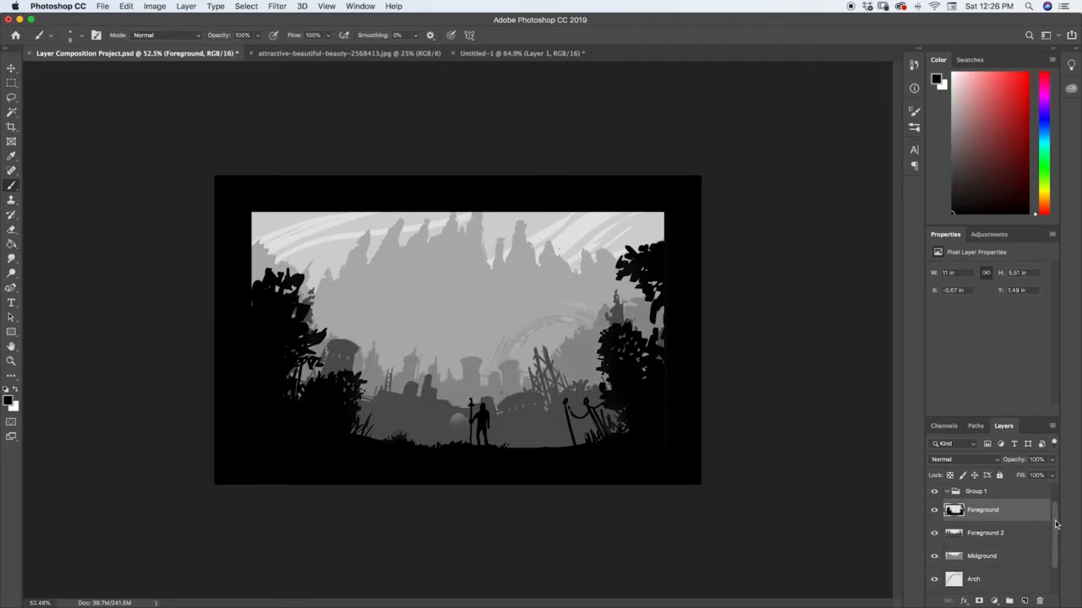
{"action": "left_click_drag", "start_coordinate": [1055, 524], "coordinate": [1062, 502]}
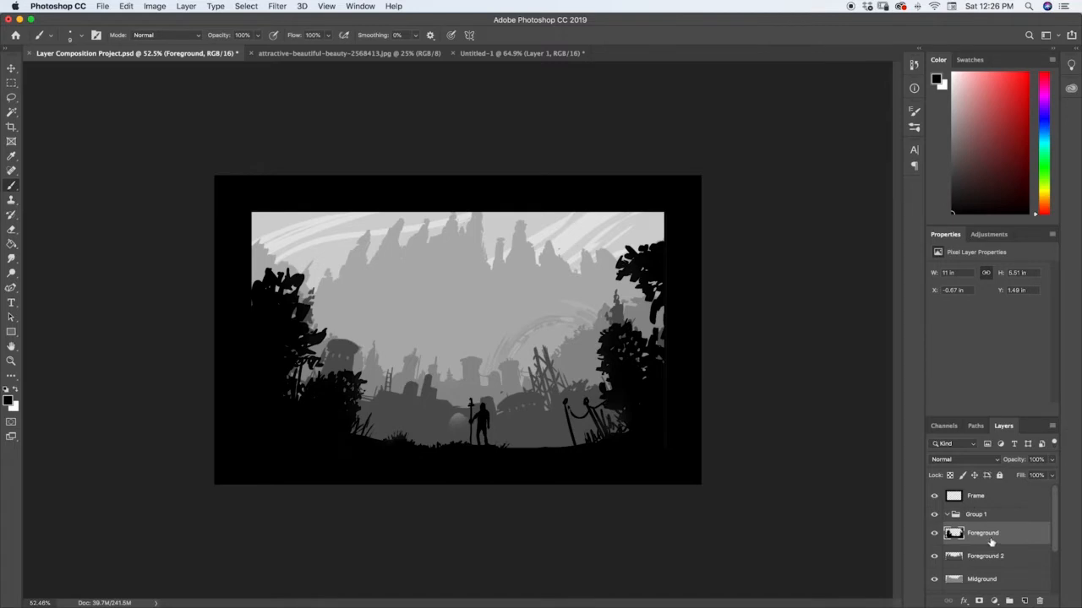
Nudge the Foreground layer slightly to the right with the Move tool, to X -0.66 in.
{"action": "key", "text": "v"}
{"action": "key", "text": "Right"}
{"action": "key", "text": "Right"}
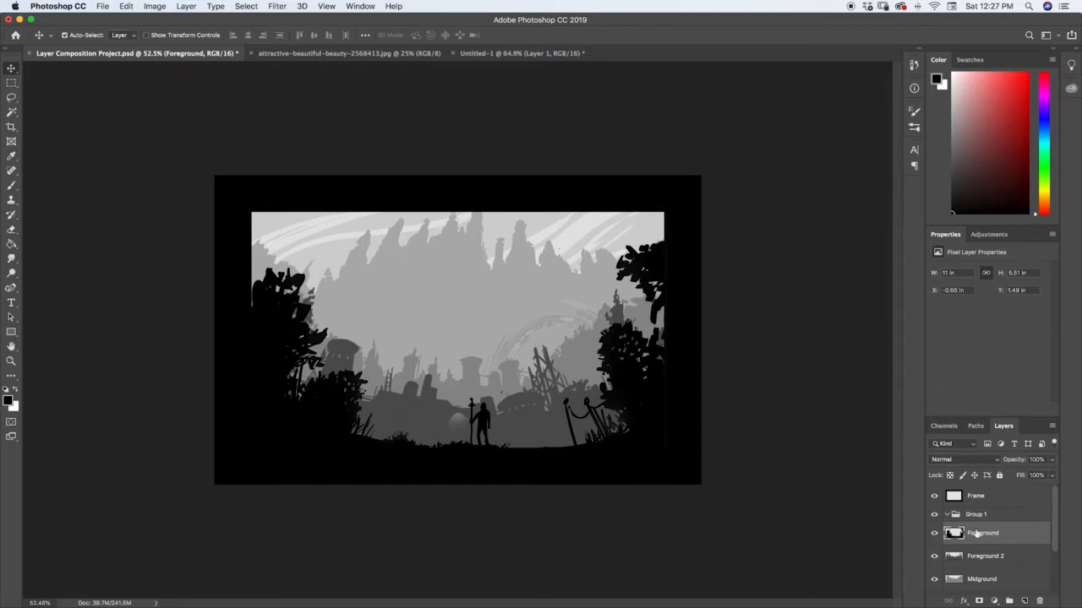
Move the mountains on the Background layer straight down to Y 1.49 in, uncovering more of the sky.
{"action": "left_click", "coordinate": [985, 555]}
{"action": "mouse_move", "coordinate": [1055, 528]}
{"action": "left_mouse_down"}
{"action": "mouse_move", "coordinate": [1055, 577]}
{"action": "mouse_move", "coordinate": [1058, 519]}
{"action": "mouse_move", "coordinate": [1061, 531]}
{"action": "left_mouse_up"}
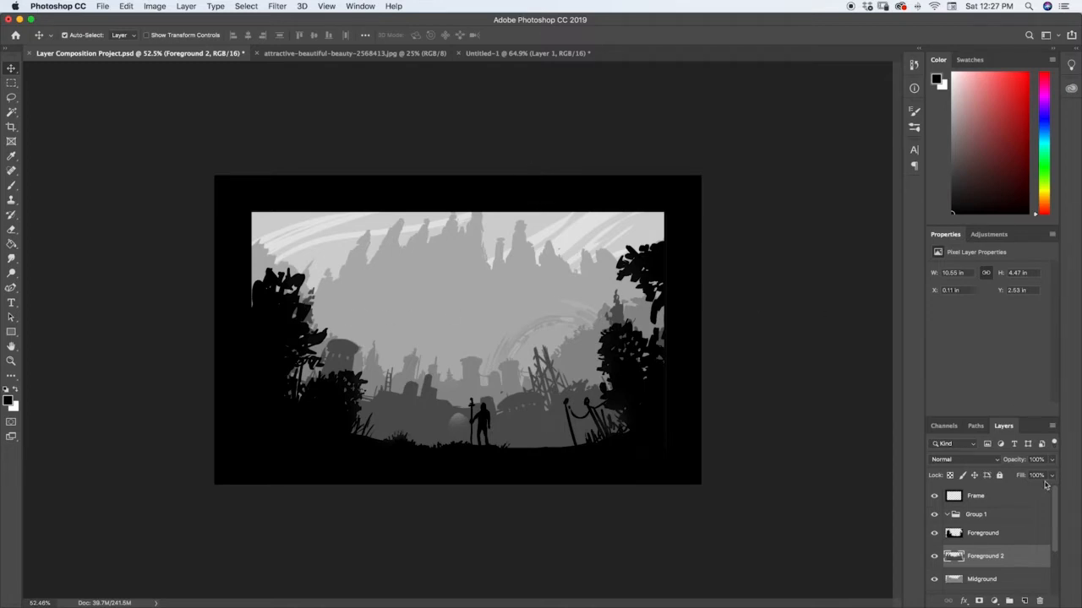
{"action": "scroll", "coordinate": [1056, 524], "scroll_direction": "down", "scroll_amount": 3}
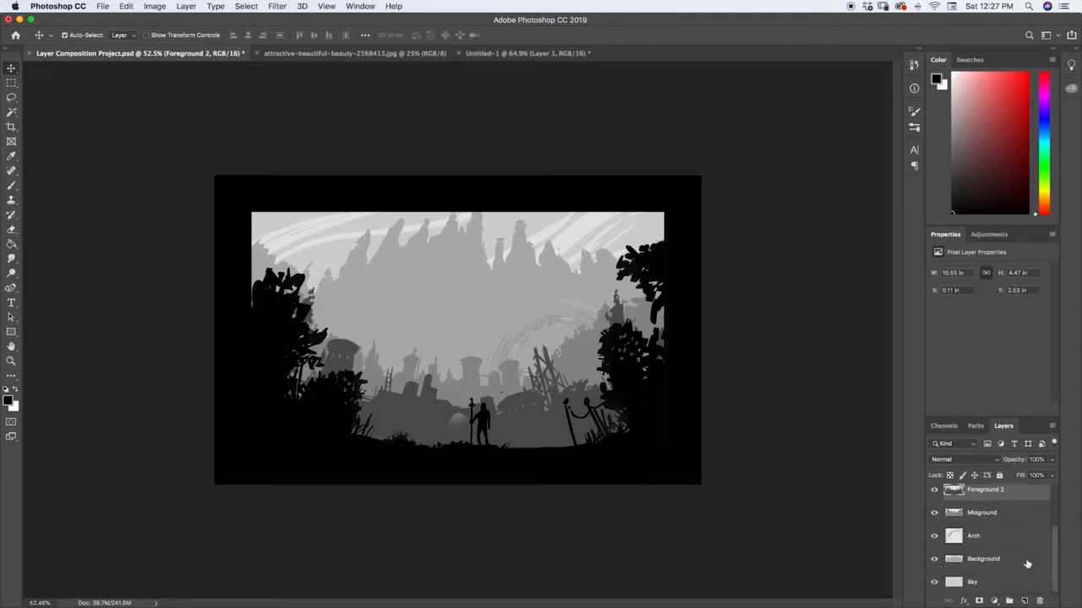
{"action": "double_click", "coordinate": [990, 559]}
{"action": "key", "text": "Return"}
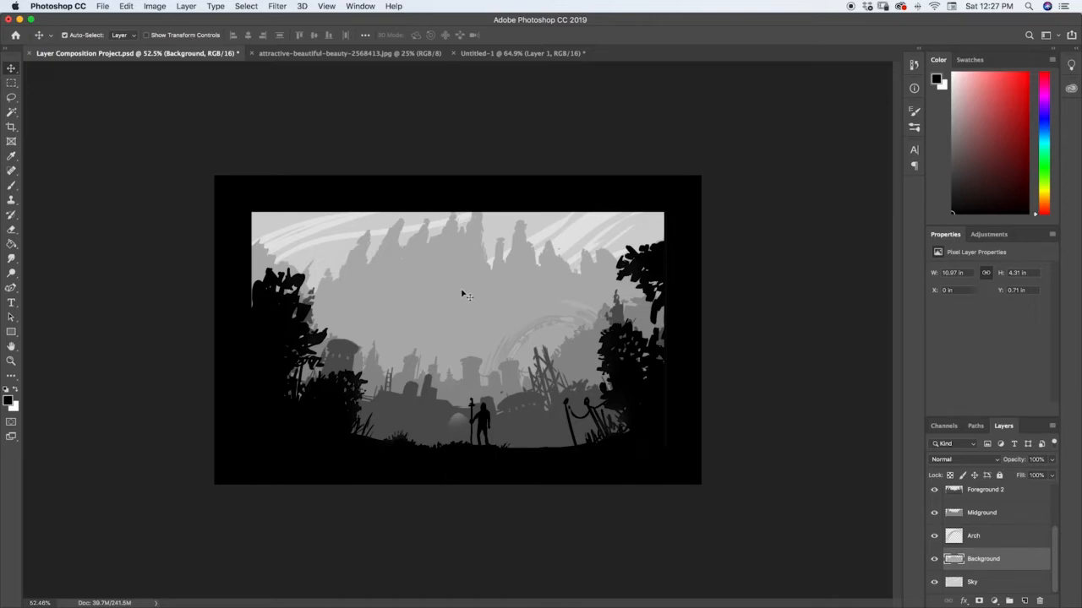
{"action": "left_click_drag", "start_coordinate": [463, 291], "coordinate": [463, 324]}
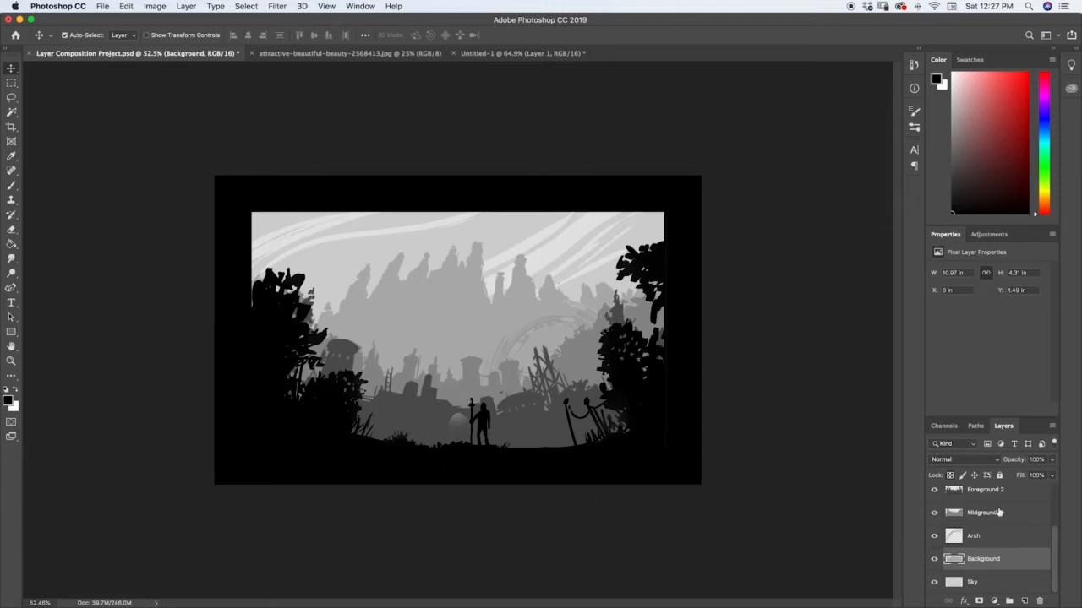
Select the Arch layer and toggle its visibility off and on to identify the arch.
{"action": "left_click", "coordinate": [944, 538]}
{"action": "left_click", "coordinate": [934, 538]}
{"action": "left_click", "coordinate": [934, 538]}
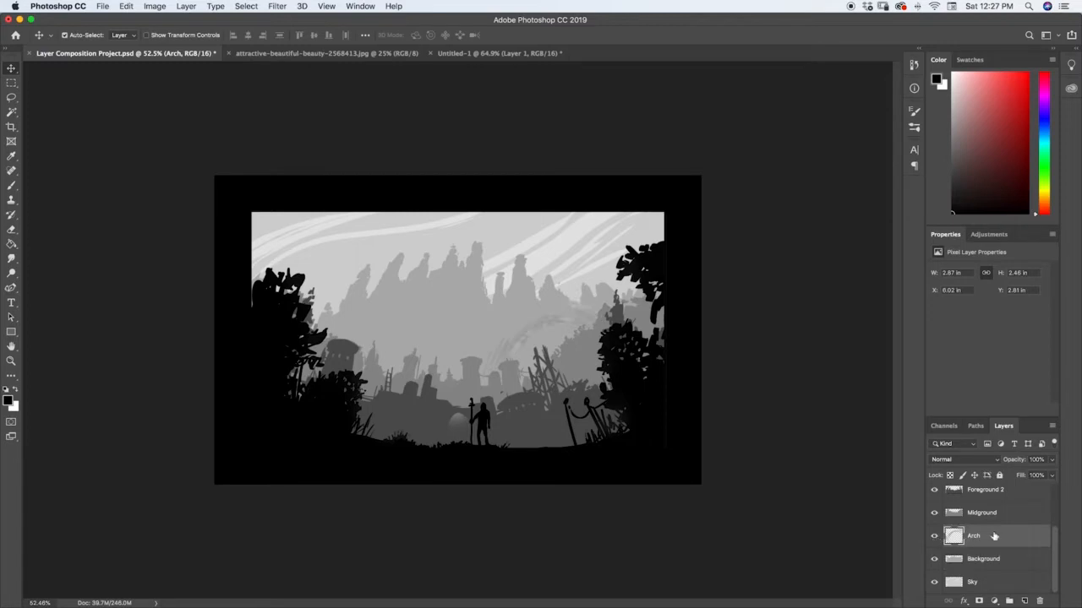
Try different positions for the arch over the ruined city and undo the move.
{"action": "left_click_drag", "start_coordinate": [549, 332], "coordinate": [526, 306]}
{"action": "left_click_drag", "start_coordinate": [508, 365], "coordinate": [414, 353]}
{"action": "key", "text": "super+z"}
{"action": "left_click_drag", "start_coordinate": [573, 409], "coordinate": [577, 414]}
Select the Midground layer and toggle its visibility off and on to examine its content.
{"action": "left_click", "coordinate": [980, 517]}
{"action": "left_click", "coordinate": [933, 514]}
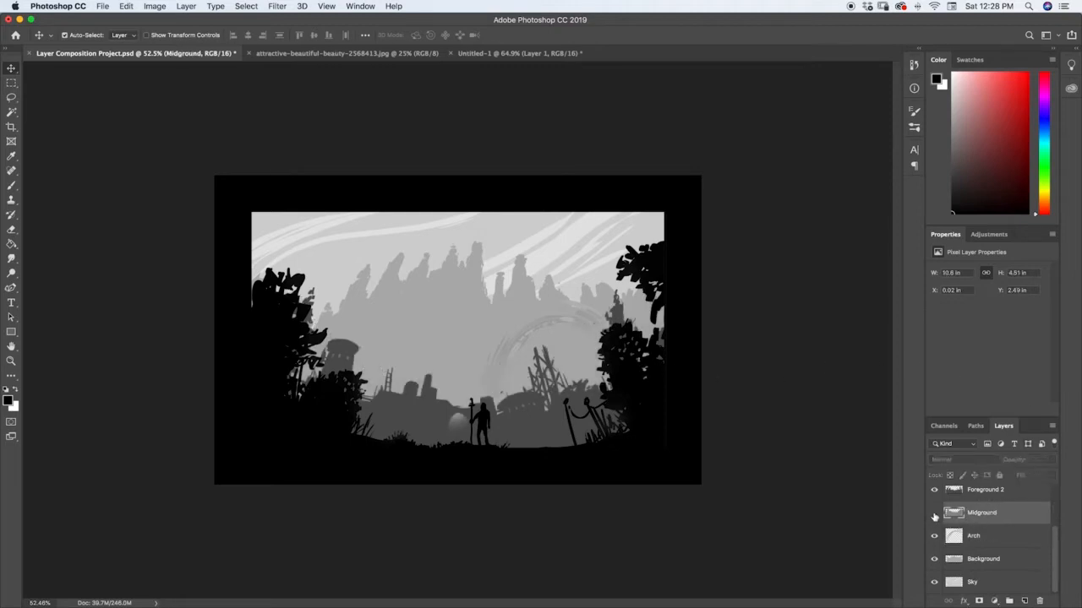
{"action": "left_click", "coordinate": [934, 513]}
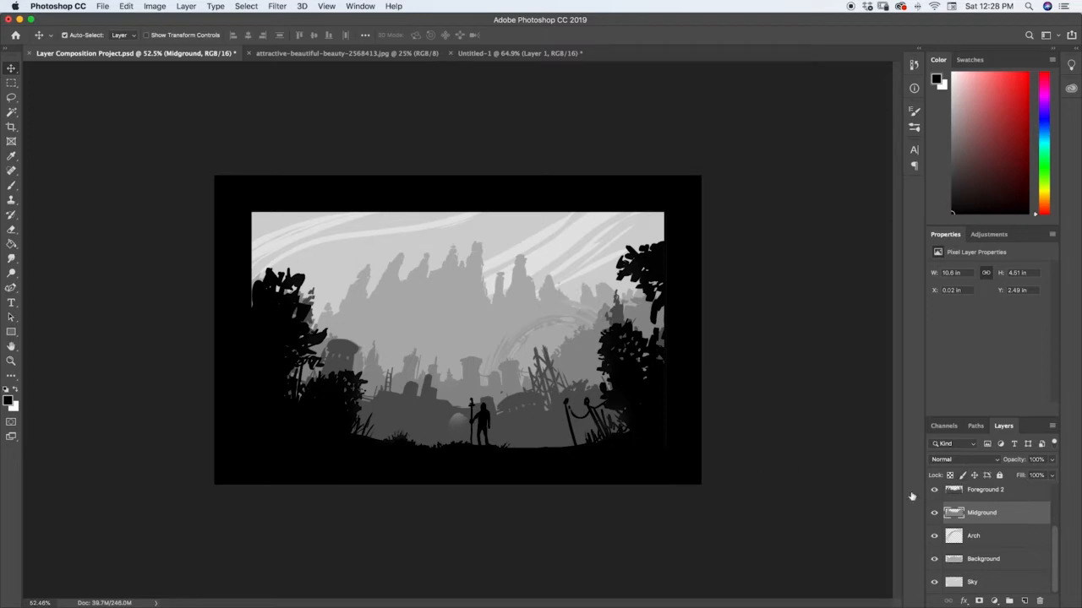
Raise the Foreground, Foreground 2 and Midground layers together until the Midground is at Y 1.93 in, and raise the Arch layer to Y 2.39 in.
{"action": "left_click_drag", "start_coordinate": [1056, 533], "coordinate": [1056, 516]}
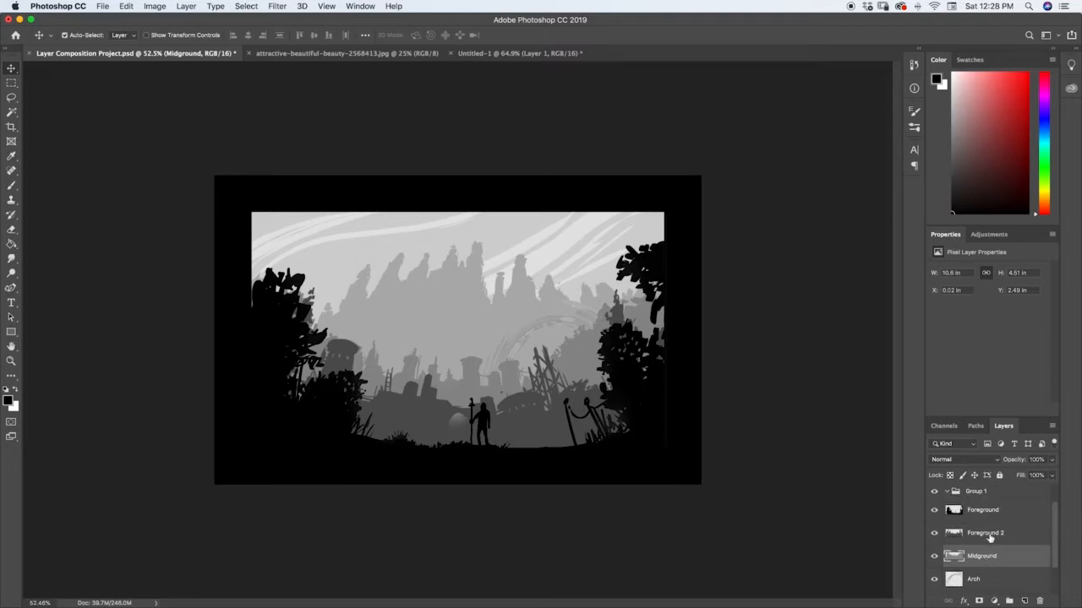
{"action": "left_click", "coordinate": [991, 510], "text": "shift"}
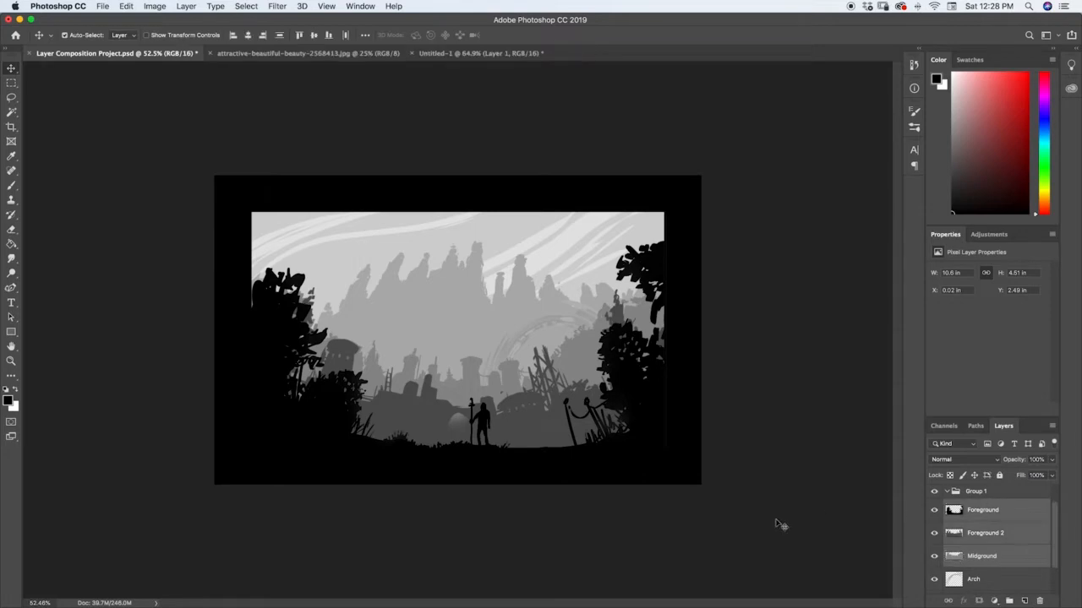
{"action": "left_click_drag", "start_coordinate": [781, 525], "coordinate": [776, 523]}
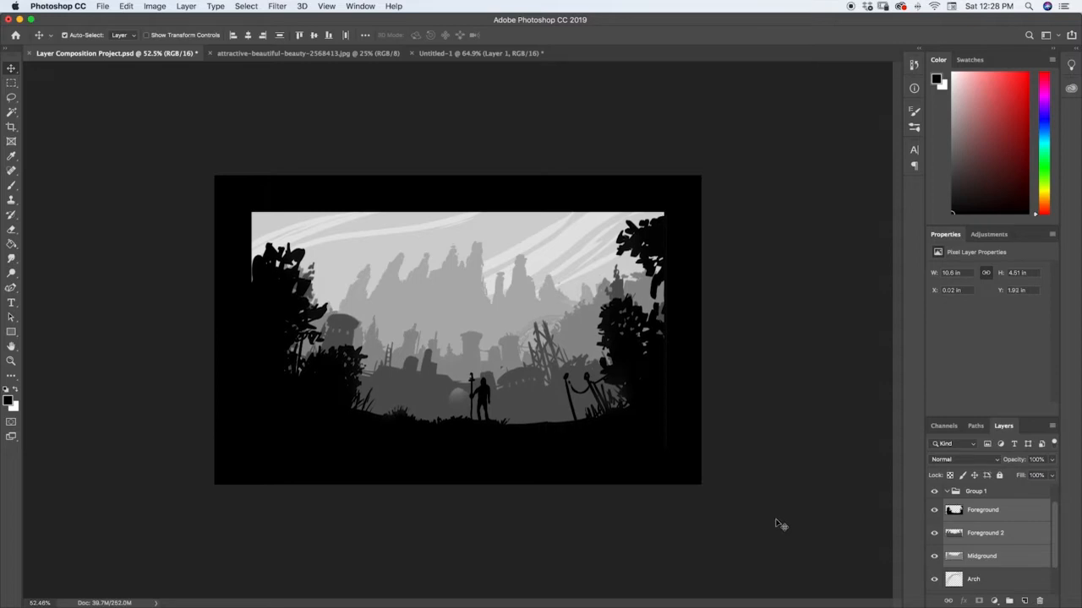
{"action": "left_click", "coordinate": [988, 580]}
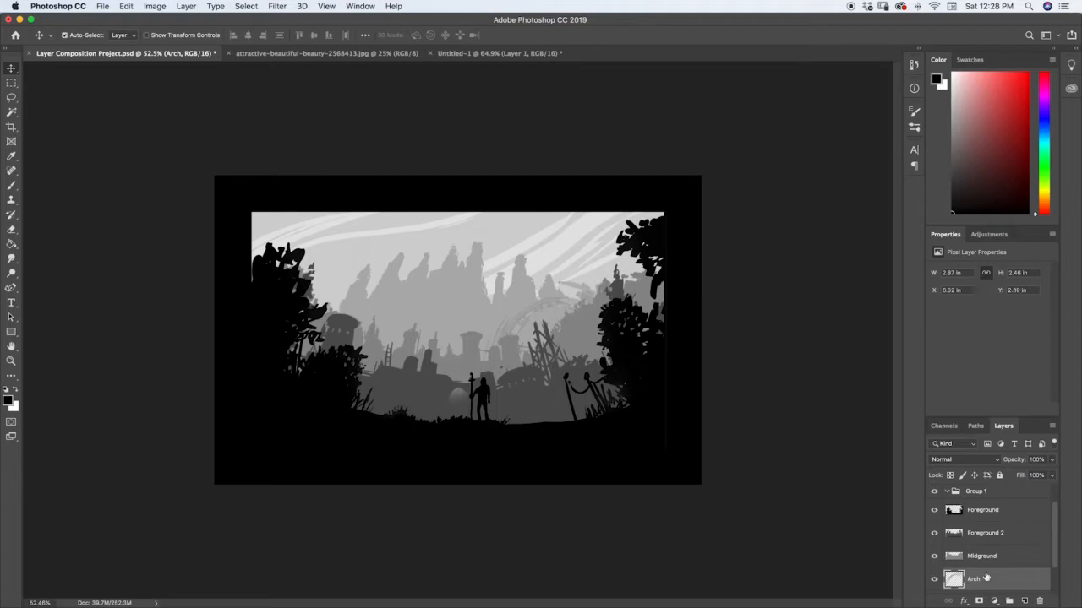
Nudge the Foreground layer straight up in small increments to Y 0.45 in, past the frame's lower edge.
{"action": "left_click", "coordinate": [986, 510]}
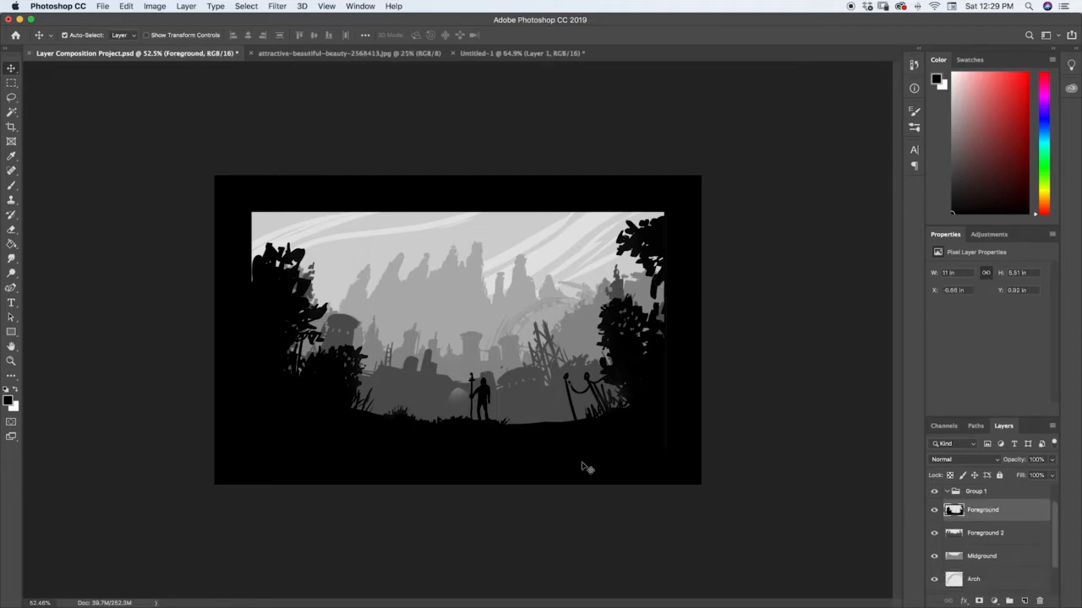
{"action": "key", "text": "Up"}
{"action": "key", "text": "Up"}
{"action": "key", "text": "Up"}
{"action": "key", "text": "Up"}
{"action": "key", "text": "Up"}
{"action": "key", "text": "Up"}
{"action": "key", "text": "Up"}
{"action": "key", "text": "Up"}
{"action": "key", "text": "Up"}
{"action": "key", "text": "Up"}
{"action": "key", "text": "Up"}
{"action": "key", "text": "Up"}
{"action": "key", "text": "Up"}
{"action": "key", "text": "Up"}
{"action": "key", "text": "Up"}
{"action": "key", "text": "Up"}
{"action": "key", "text": "Up"}
{"action": "key", "text": "Up"}
{"action": "key", "text": "Up"}
{"action": "key", "text": "Up"}
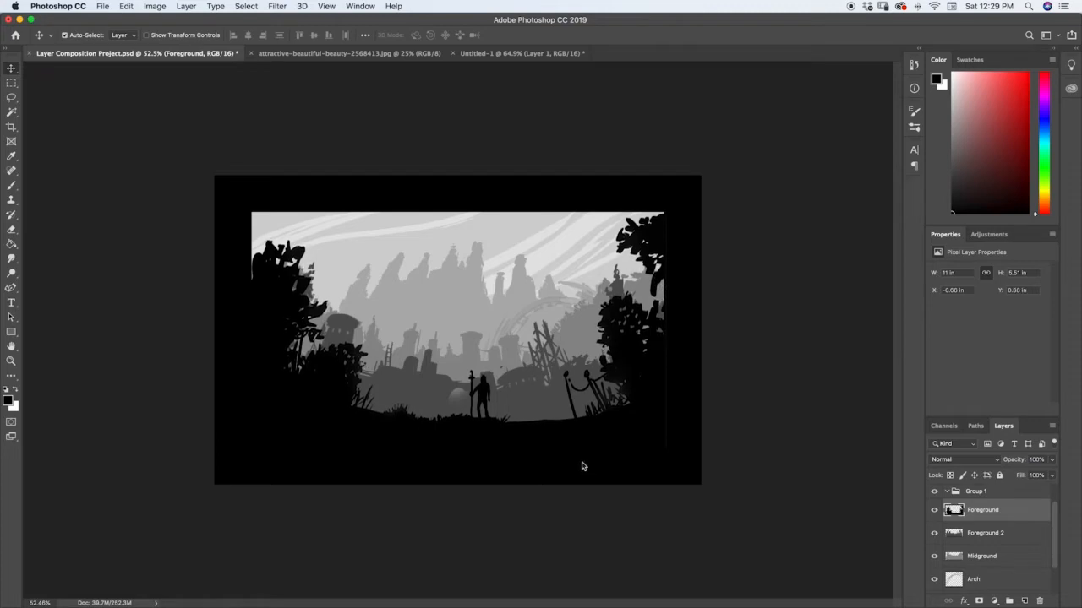
{"action": "key", "text": "Up"}
{"action": "key", "text": "Up"}
{"action": "key", "text": "Up"}
{"action": "key", "text": "Up"}
{"action": "key", "text": "Up"}
{"action": "key", "text": "Up"}
{"action": "key", "text": "Up"}
{"action": "key", "text": "Up"}
{"action": "key", "text": "Up"}
{"action": "key", "text": "Up"}
{"action": "key", "text": "Up"}
{"action": "key", "text": "Up"}
{"action": "key", "text": "Up"}
{"action": "key", "text": "Up"}
{"action": "key", "text": "Up"}
{"action": "key", "text": "Up"}
{"action": "key", "text": "Up"}
{"action": "key", "text": "Up"}
{"action": "key", "text": "Up"}
{"action": "key", "text": "Up"}
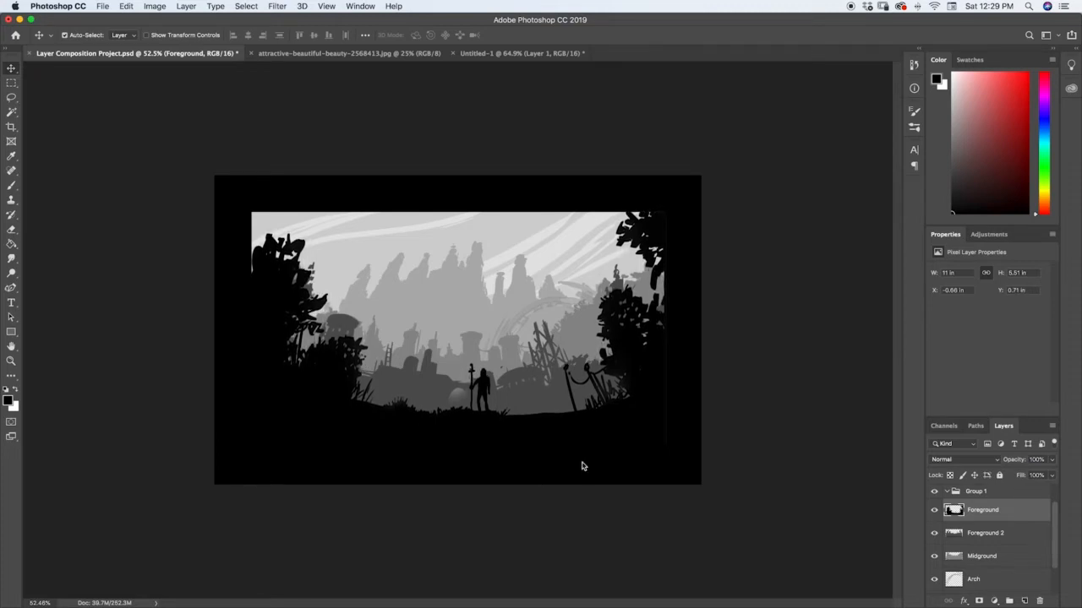
{"action": "key", "text": "Up"}
{"action": "key", "text": "Up"}
{"action": "key", "text": "Up"}
{"action": "key", "text": "Up"}
{"action": "key", "text": "Up"}
{"action": "key", "text": "Up"}
{"action": "key", "text": "Up"}
{"action": "key", "text": "Up"}
{"action": "key", "text": "Up"}
{"action": "key", "text": "Up"}
{"action": "key", "text": "Up"}
{"action": "key", "text": "Up"}
{"action": "key", "text": "Up"}
{"action": "key", "text": "Up"}
{"action": "key", "text": "Up"}
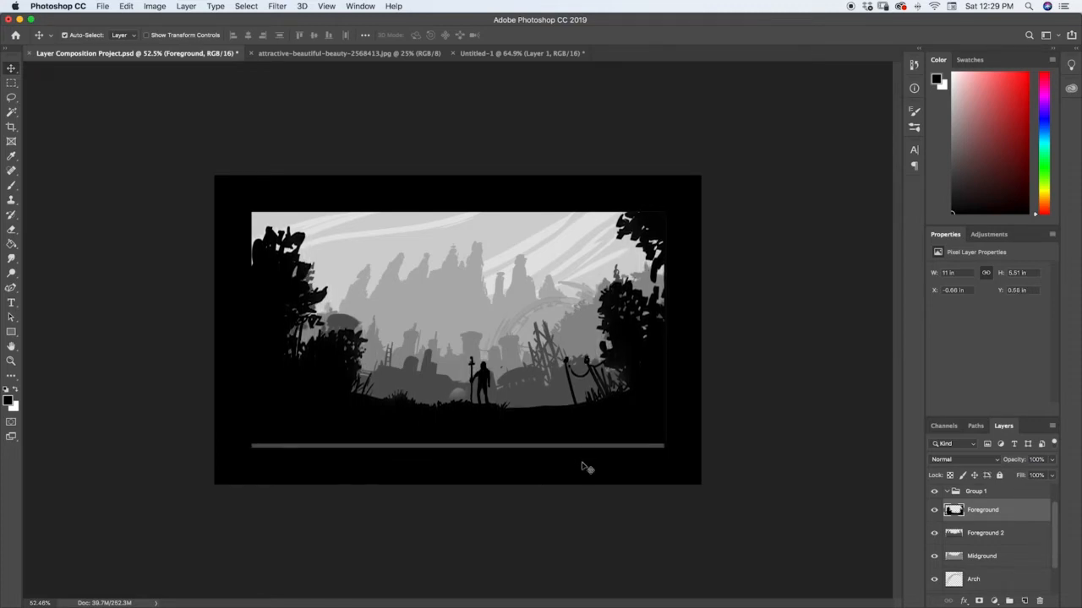
{"action": "key", "text": "Up"}
{"action": "key", "text": "Up"}
{"action": "key", "text": "Up"}
{"action": "key", "text": "Up"}
{"action": "key", "text": "Up"}
{"action": "key", "text": "Up"}
{"action": "key", "text": "Up"}
{"action": "key", "text": "Up"}
{"action": "key", "text": "Up"}
{"action": "key", "text": "Up"}
{"action": "key", "text": "Up"}
{"action": "key", "text": "Up"}
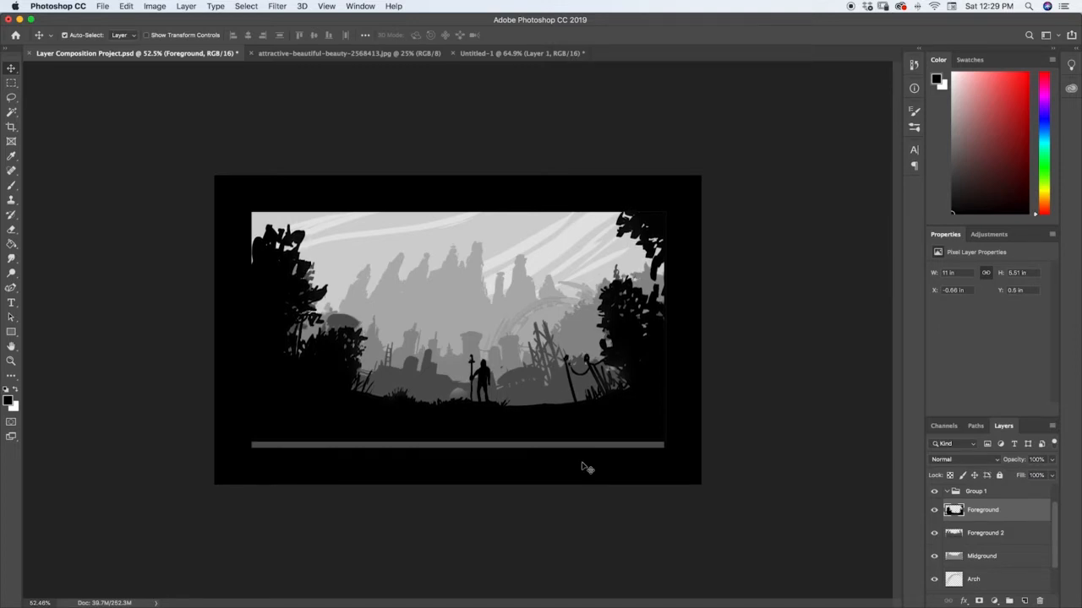
{"action": "key", "text": "Up"}
{"action": "key", "text": "Up"}
{"action": "key", "text": "Up"}
{"action": "key", "text": "Up"}
{"action": "key", "text": "Up"}
{"action": "key", "text": "Up"}
{"action": "key", "text": "Up"}
{"action": "key", "text": "Up"}
{"action": "key", "text": "Up"}
{"action": "key", "text": "Up"}
{"action": "key", "text": "Up"}
{"action": "key", "text": "Up"}
{"action": "key", "text": "Up"}
{"action": "key", "text": "Up"}
{"action": "key", "text": "Up"}
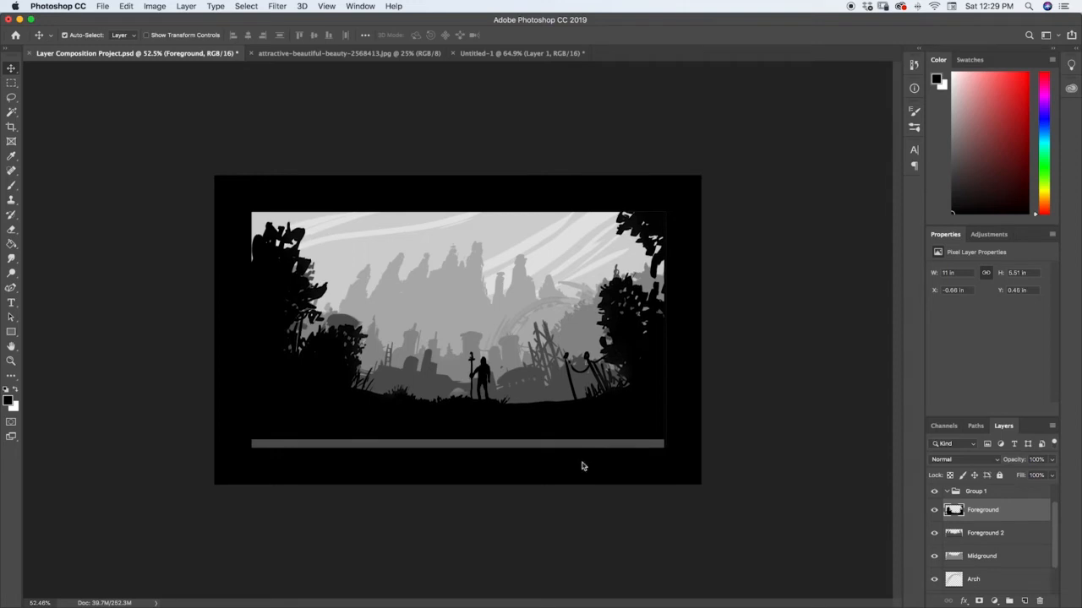
Nudge the Foreground layer back down to Y 0.58 in to narrow the gap above the frame's lower edge.
{"action": "key", "text": "Down"}
{"action": "key", "text": "Down"}
{"action": "key", "text": "Down"}
{"action": "key", "text": "Down"}
{"action": "key", "text": "Down"}
{"action": "key", "text": "Down"}
{"action": "key", "text": "Down"}
{"action": "key", "text": "Down"}
{"action": "key", "text": "Down"}
{"action": "key", "text": "Down"}
{"action": "key", "text": "Down"}
{"action": "key", "text": "Down"}
{"action": "key", "text": "Down"}
{"action": "key", "text": "Down"}
{"action": "key", "text": "Down"}
{"action": "key", "text": "Down"}
{"action": "key", "text": "Down"}
{"action": "key", "text": "Down"}
{"action": "key", "text": "Down"}
{"action": "key", "text": "Down"}
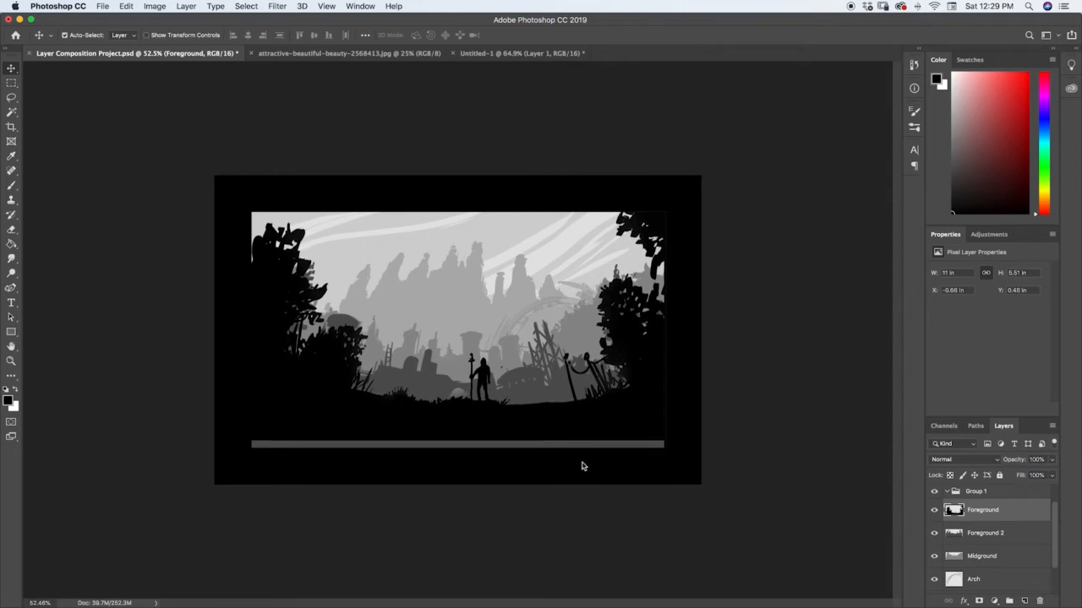
{"action": "key", "text": "Down"}
{"action": "key", "text": "Down"}
{"action": "key", "text": "Down"}
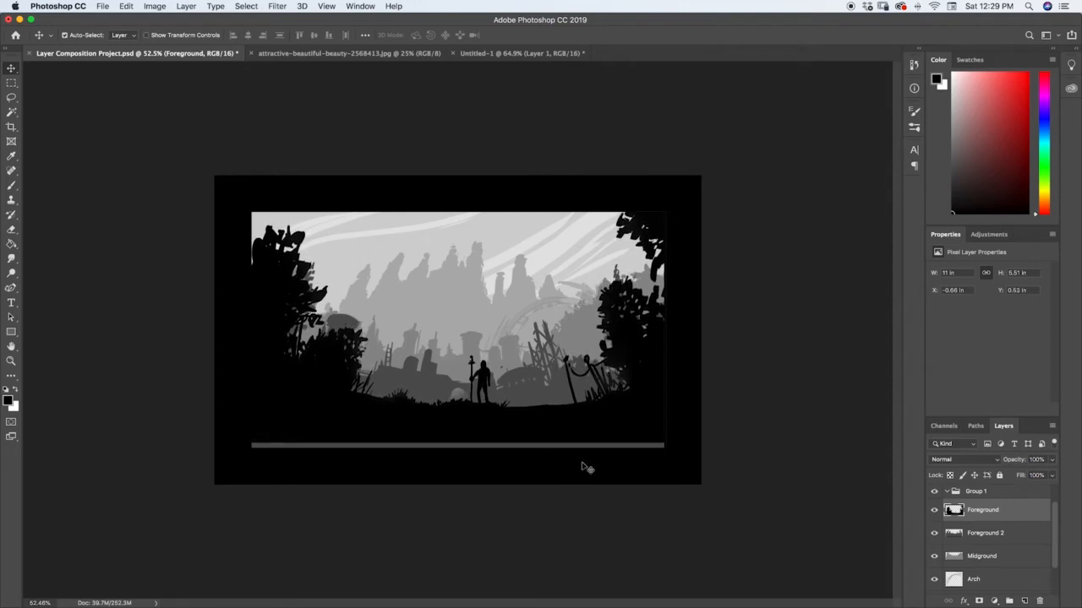
{"action": "key", "text": "Down"}
{"action": "key", "text": "Down"}
{"action": "key", "text": "Down"}
{"action": "key", "text": "Down"}
{"action": "key", "text": "Down"}
{"action": "key", "text": "Down"}
{"action": "key", "text": "Down"}
{"action": "key", "text": "Down"}
{"action": "key", "text": "Down"}
{"action": "key", "text": "Down"}
{"action": "key", "text": "Down"}
{"action": "key", "text": "Down"}
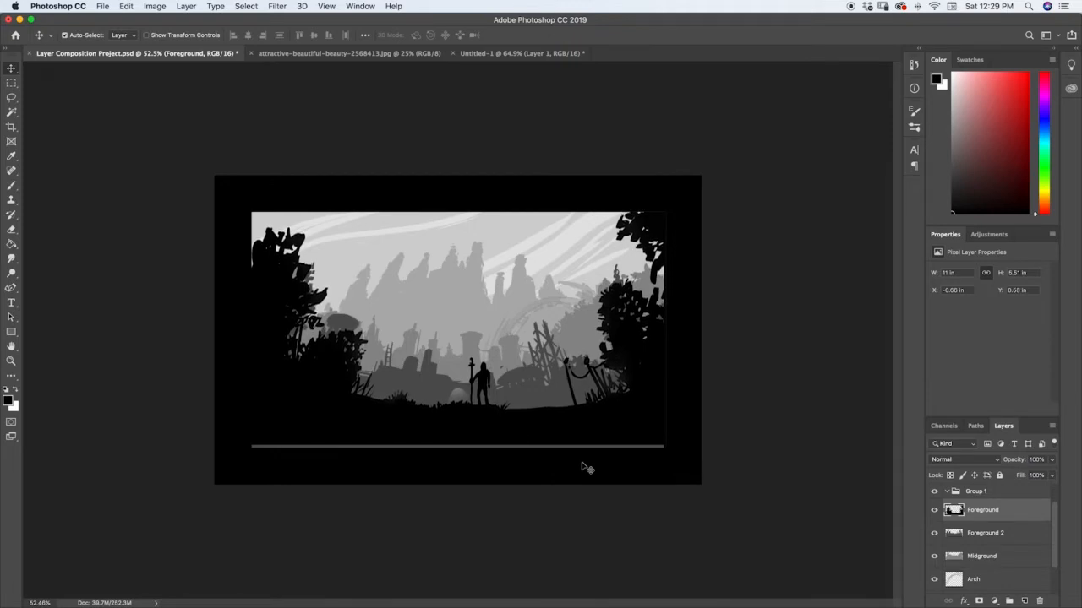
Lower the Foreground layer to close the gap at the frame's lower edge, and shift it to X 0.02 in, Y 0.67 in.
{"action": "key", "text": "Down"}
{"action": "key", "text": "Down"}
{"action": "key", "text": "Down"}
{"action": "key", "text": "Down"}
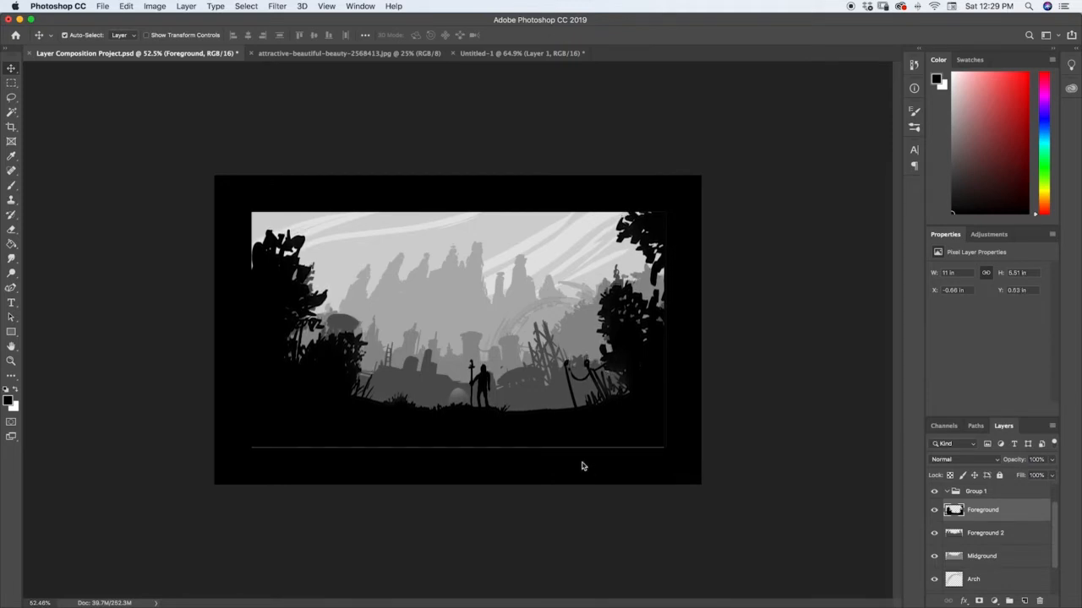
{"action": "key", "text": "Down"}
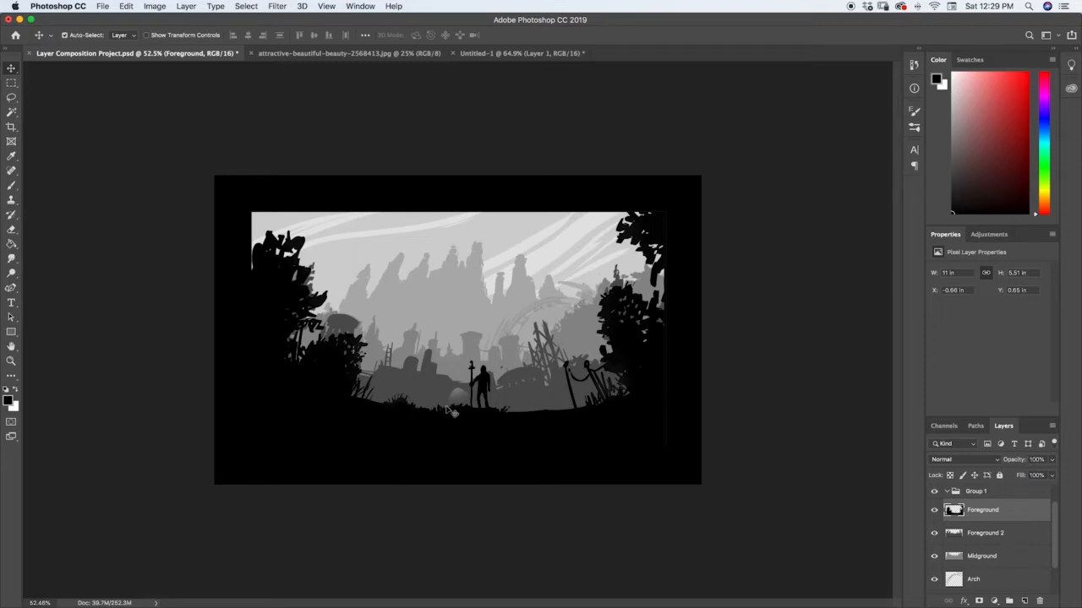
{"action": "left_click_drag", "start_coordinate": [448, 430], "coordinate": [473, 433]}
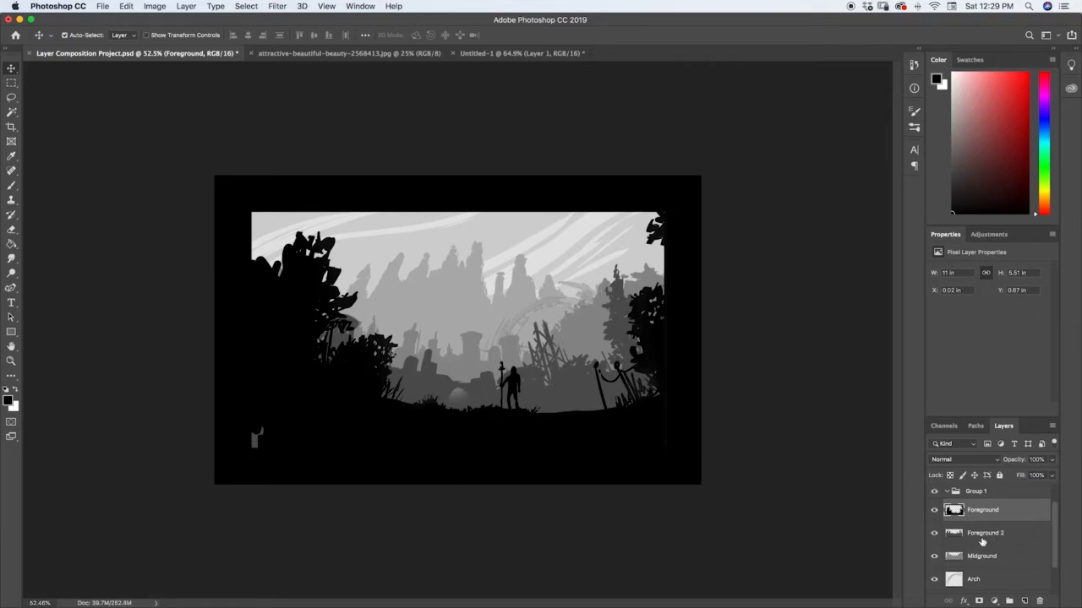
Reposition the Midground layer to about X 0.72 in, Y 1.67 in so its towers show behind the figure.
{"action": "left_click", "coordinate": [980, 556]}
{"action": "left_click_drag", "start_coordinate": [473, 372], "coordinate": [535, 372]}
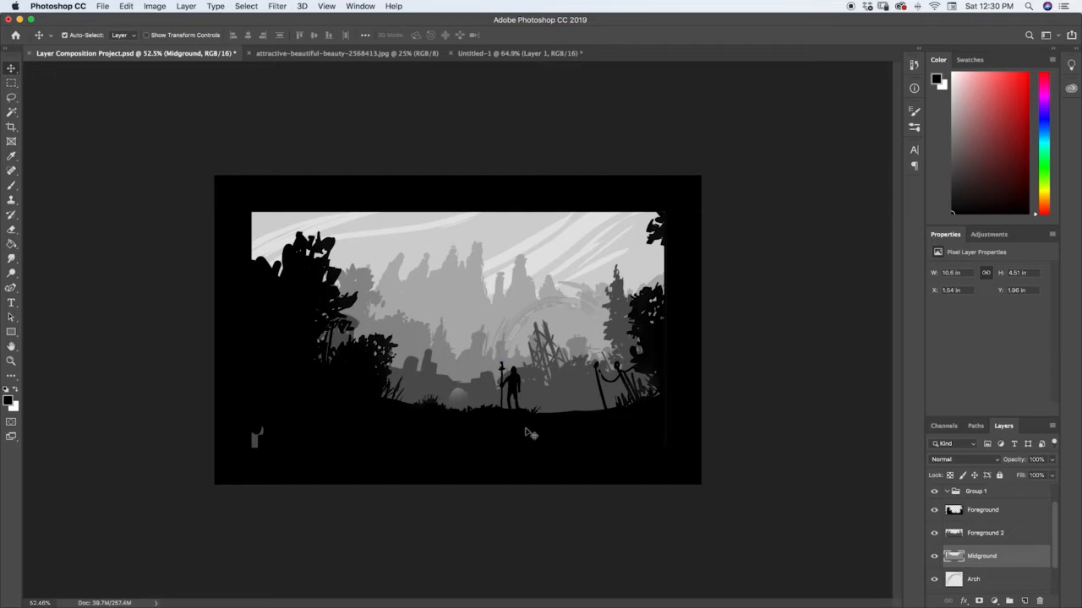
{"action": "left_click_drag", "start_coordinate": [584, 355], "coordinate": [581, 317]}
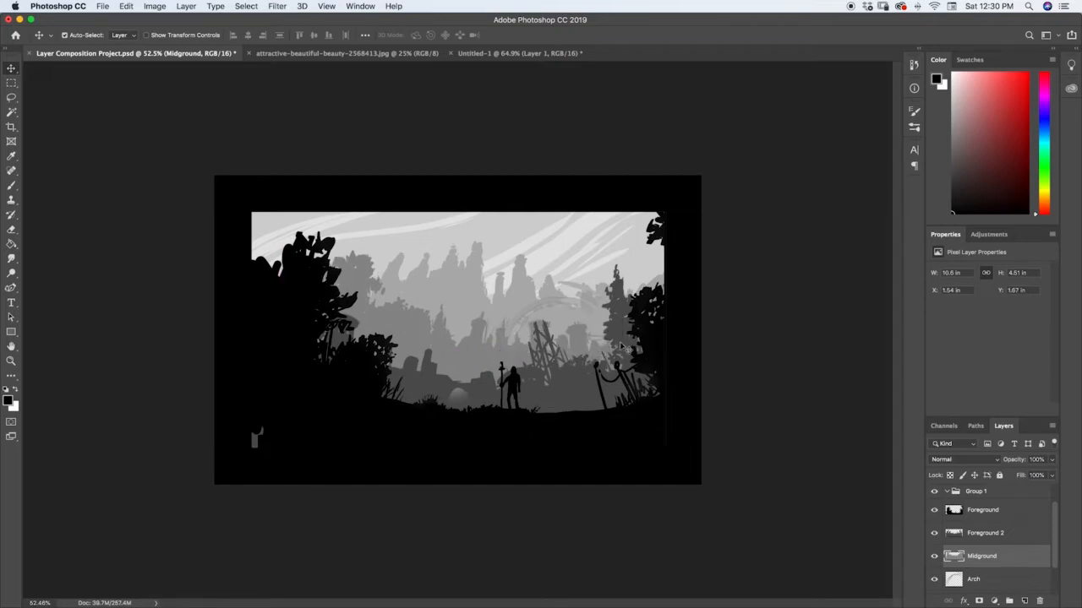
{"action": "mouse_move", "coordinate": [473, 360]}
{"action": "left_mouse_down"}
{"action": "mouse_move", "coordinate": [456, 363]}
{"action": "mouse_move", "coordinate": [492, 355]}
{"action": "left_mouse_up"}
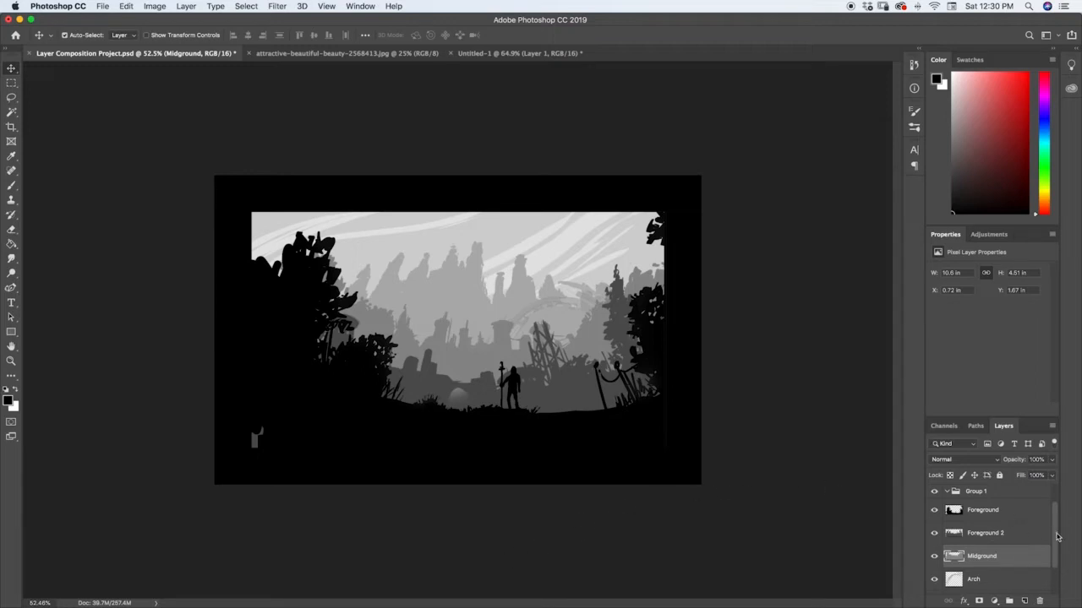
Reposition the Background layer's mountains to about X -0.31 in, Y 1.15 in.
{"action": "left_click_drag", "start_coordinate": [1056, 536], "coordinate": [1054, 543]}
{"action": "left_click", "coordinate": [983, 580]}
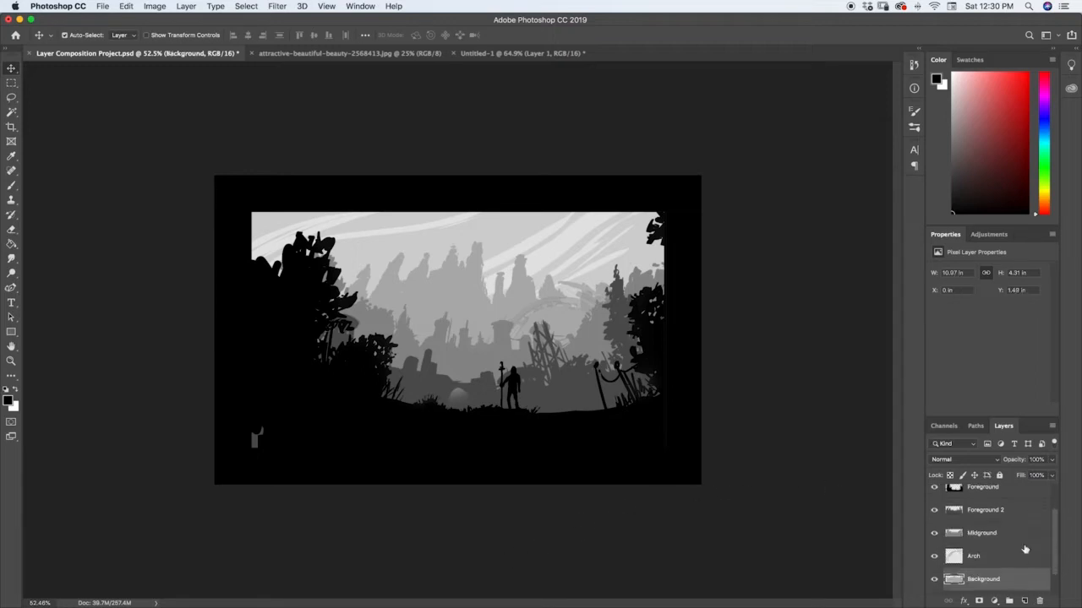
{"action": "left_click_drag", "start_coordinate": [475, 312], "coordinate": [421, 308]}
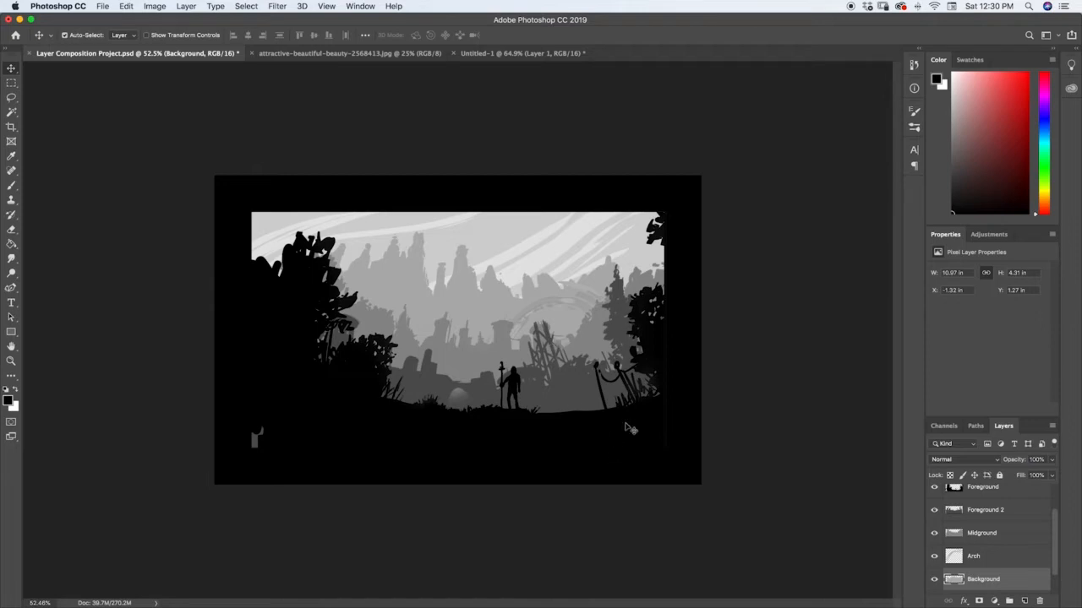
{"action": "left_click_drag", "start_coordinate": [483, 304], "coordinate": [528, 299]}
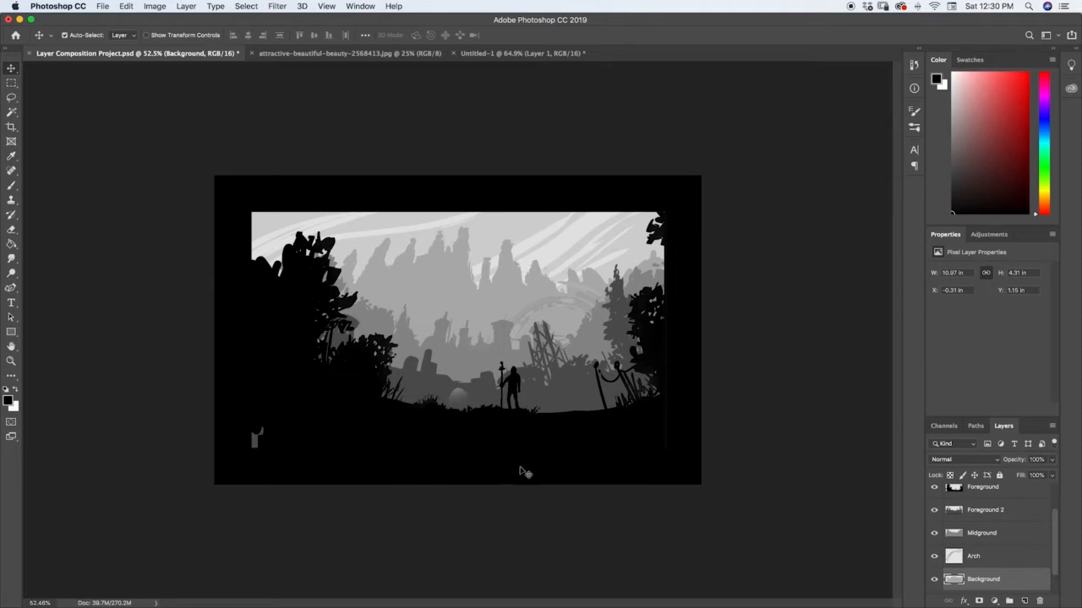
Paint black on the Foreground layer with the Brush tool to fill the gap in the frame's lower-left corner.
{"action": "left_click", "coordinate": [978, 490]}
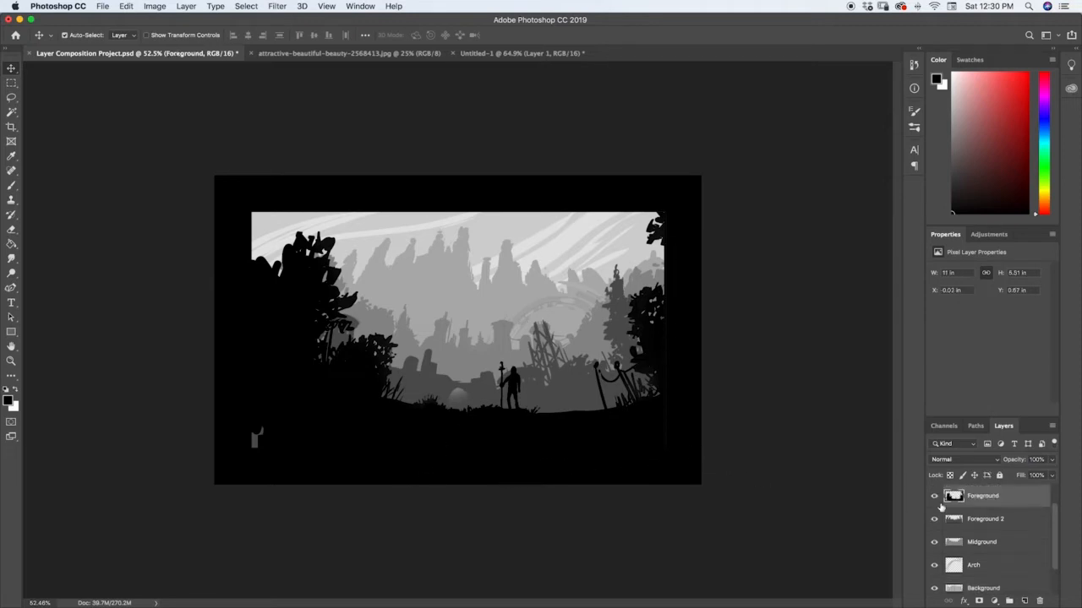
{"action": "key", "text": "b"}
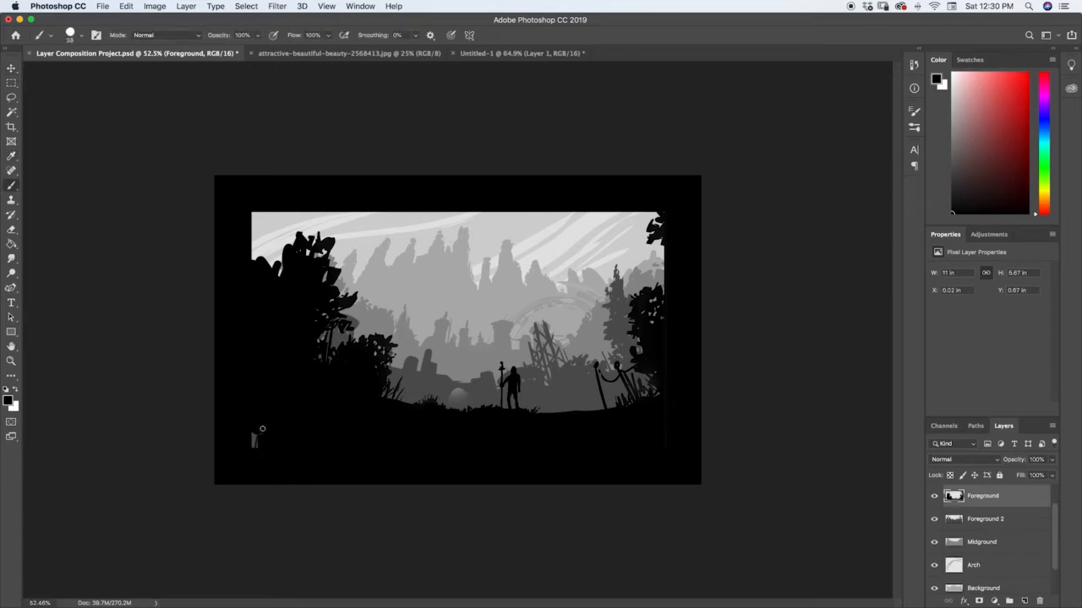
{"action": "left_click_drag", "start_coordinate": [256, 416], "coordinate": [255, 456]}
{"action": "left_click_drag", "start_coordinate": [345, 450], "coordinate": [568, 473]}
{"action": "mouse_move", "coordinate": [518, 352]}
{"action": "left_mouse_down"}
{"action": "mouse_move", "coordinate": [491, 364]}
{"action": "mouse_move", "coordinate": [514, 419]}
{"action": "mouse_move", "coordinate": [487, 414]}
{"action": "mouse_move", "coordinate": [529, 470]}
{"action": "left_mouse_up"}
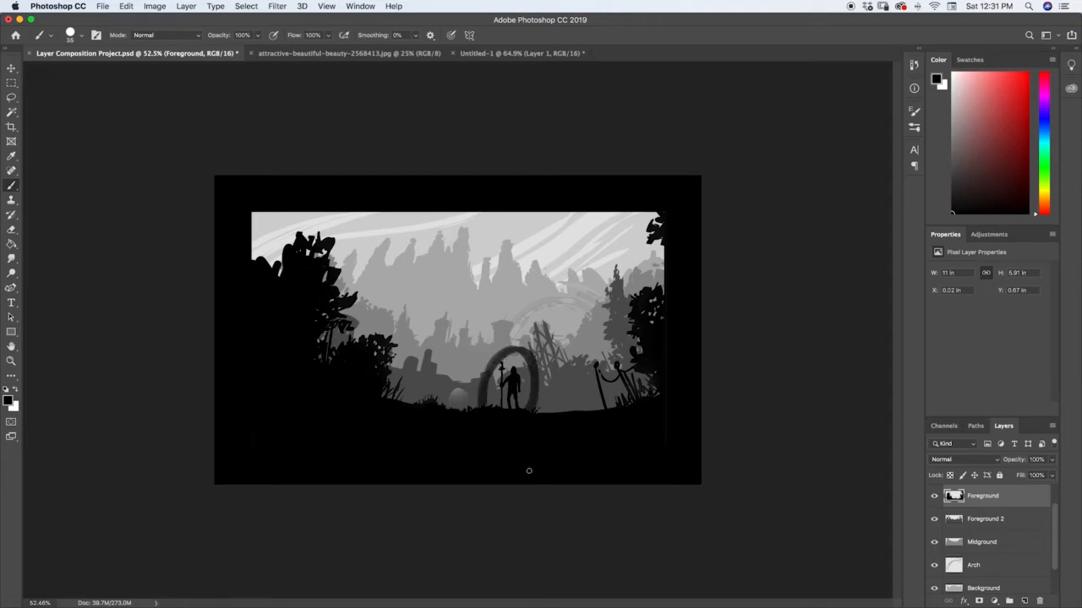
{"action": "mouse_move", "coordinate": [560, 389]}
{"action": "left_mouse_down"}
{"action": "mouse_move", "coordinate": [576, 392]}
{"action": "mouse_move", "coordinate": [547, 387]}
{"action": "left_mouse_up"}
{"action": "key", "text": "super+z"}
{"action": "key", "text": "super+z"}
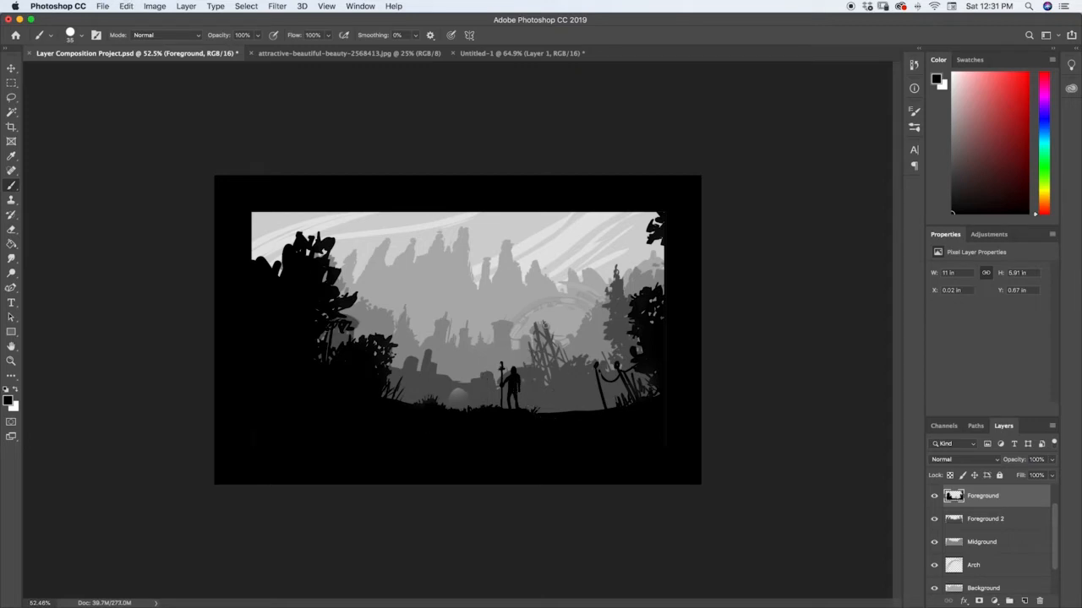
{"action": "mouse_move", "coordinate": [431, 274]}
{"action": "left_mouse_down"}
{"action": "mouse_move", "coordinate": [455, 259]}
{"action": "mouse_move", "coordinate": [448, 287]}
{"action": "left_mouse_up"}
{"action": "key", "text": "super+z"}
Add a new empty layer directly above the Background layer.
{"action": "left_click_drag", "start_coordinate": [1055, 516], "coordinate": [1053, 549]}
{"action": "left_click", "coordinate": [1007, 559]}
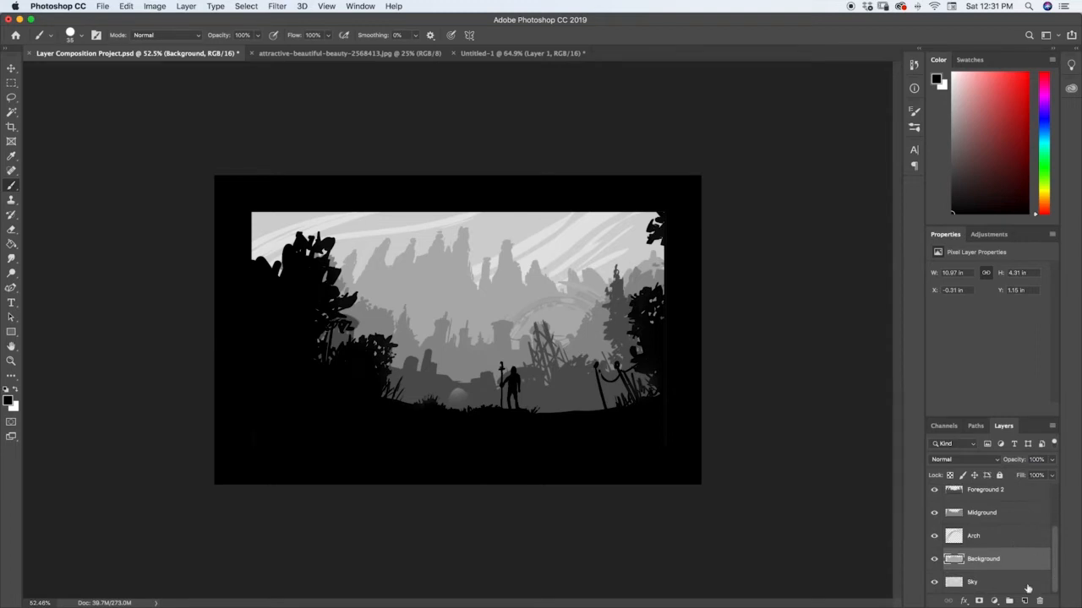
{"action": "left_click", "coordinate": [1024, 601]}
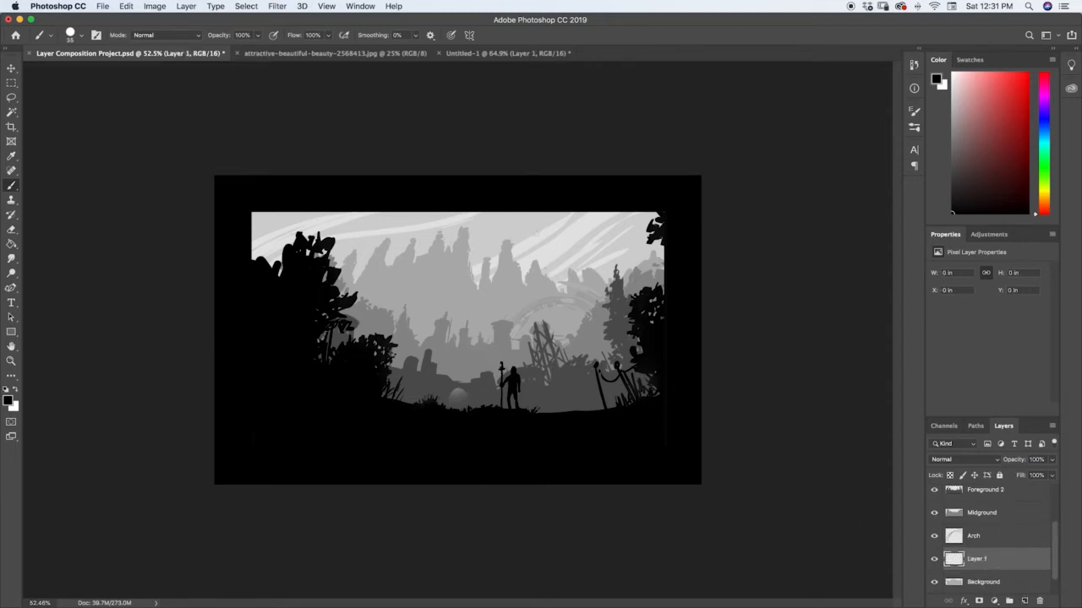
Sample the sky's light gray as the painting color and choose the Soft Round brush at size 800.
{"action": "key", "text": "i"}
{"action": "left_click_drag", "start_coordinate": [496, 223], "coordinate": [498, 224]}
{"action": "key", "text": "b"}
{"action": "left_click", "coordinate": [920, 125]}
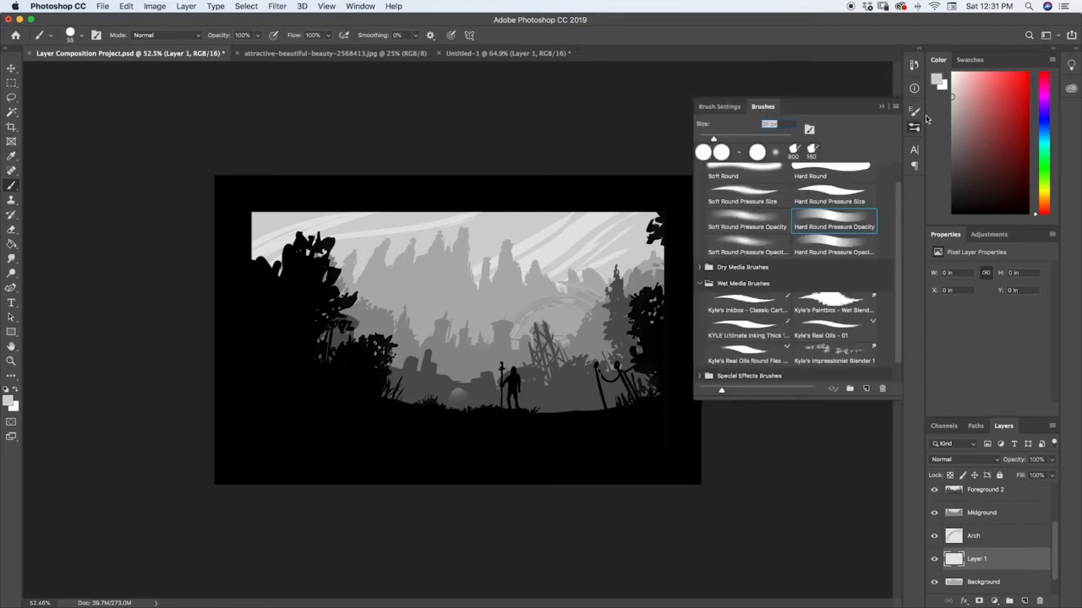
{"action": "scroll", "coordinate": [895, 194], "scroll_direction": "up", "scroll_amount": 2}
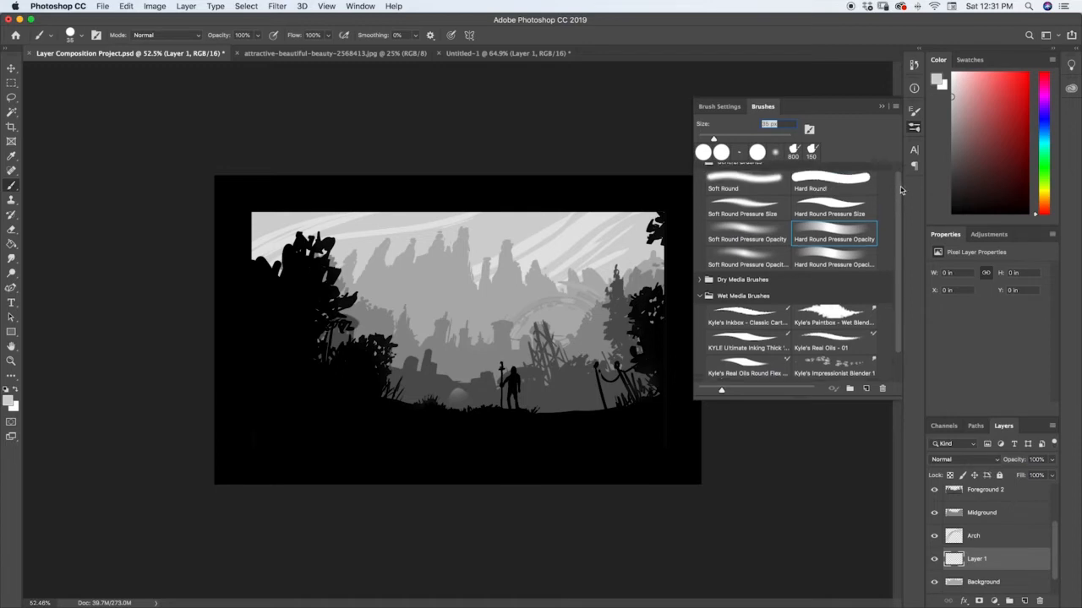
{"action": "left_click", "coordinate": [749, 193]}
{"action": "left_click", "coordinate": [919, 127]}
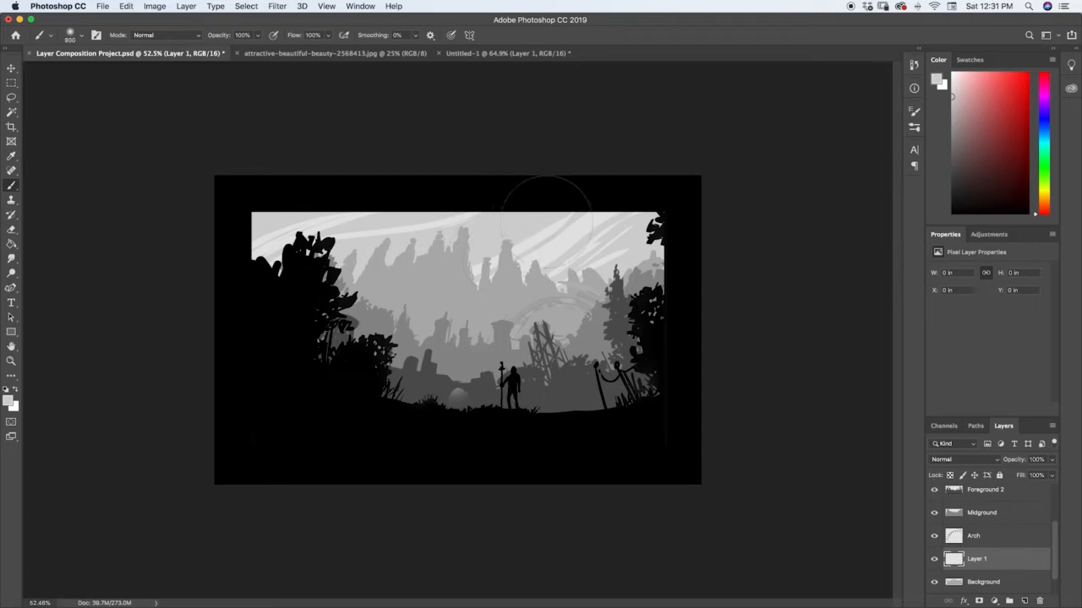
Undo a full-strength test stroke and paint soft haze over the sky and mountains on the new layer at 10% brush opacity.
{"action": "mouse_move", "coordinate": [664, 229]}
{"action": "left_mouse_down"}
{"action": "mouse_move", "coordinate": [488, 221]}
{"action": "mouse_move", "coordinate": [292, 220]}
{"action": "left_mouse_up"}
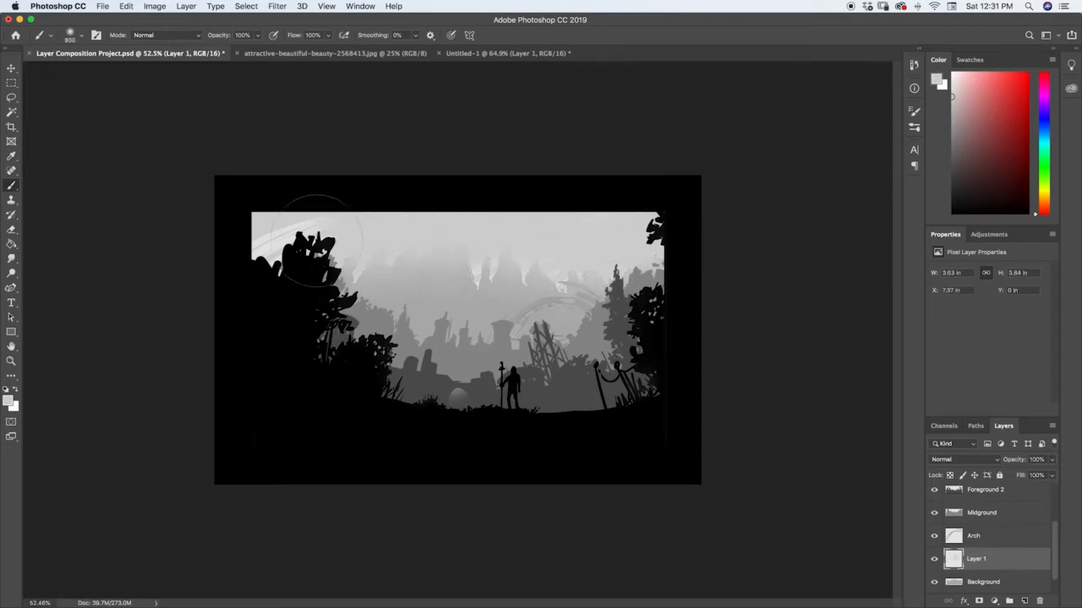
{"action": "key", "text": "ctrl+z"}
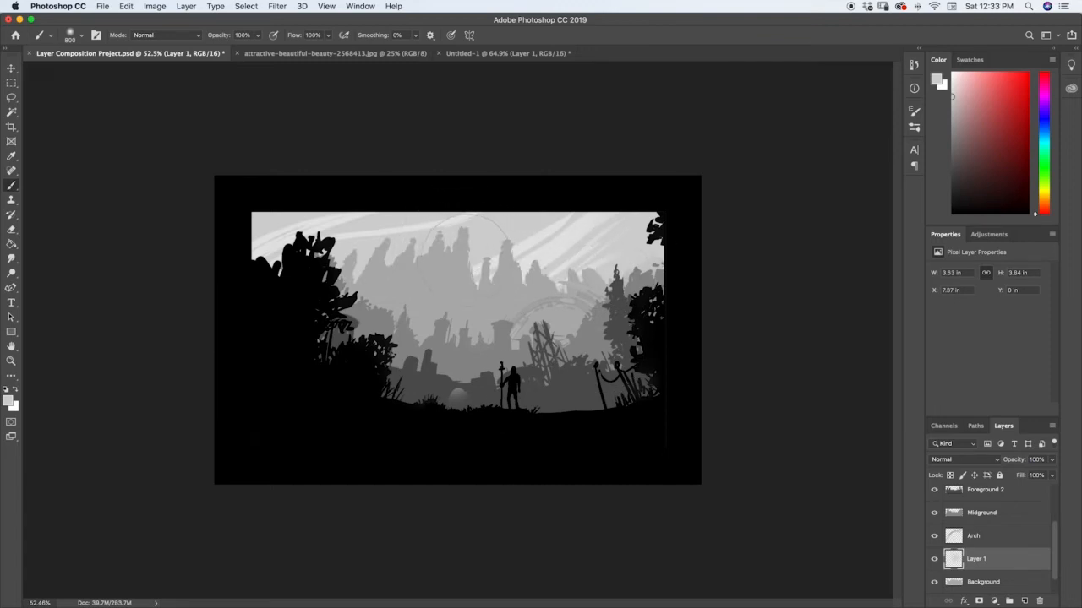
{"action": "key", "text": "1"}
{"action": "mouse_move", "coordinate": [490, 252]}
{"action": "left_mouse_down"}
{"action": "mouse_move", "coordinate": [545, 250]}
{"action": "mouse_move", "coordinate": [483, 254]}
{"action": "mouse_move", "coordinate": [505, 246]}
{"action": "mouse_move", "coordinate": [393, 232]}
{"action": "mouse_move", "coordinate": [512, 253]}
{"action": "mouse_move", "coordinate": [441, 236]}
{"action": "mouse_move", "coordinate": [503, 240]}
{"action": "mouse_move", "coordinate": [469, 232]}
{"action": "mouse_move", "coordinate": [369, 249]}
{"action": "mouse_move", "coordinate": [466, 230]}
{"action": "mouse_move", "coordinate": [428, 228]}
{"action": "mouse_move", "coordinate": [315, 266]}
{"action": "mouse_move", "coordinate": [396, 236]}
{"action": "mouse_move", "coordinate": [333, 253]}
{"action": "mouse_move", "coordinate": [567, 233]}
{"action": "mouse_move", "coordinate": [503, 245]}
{"action": "mouse_move", "coordinate": [643, 272]}
{"action": "mouse_move", "coordinate": [562, 265]}
{"action": "mouse_move", "coordinate": [607, 267]}
{"action": "left_mouse_up"}
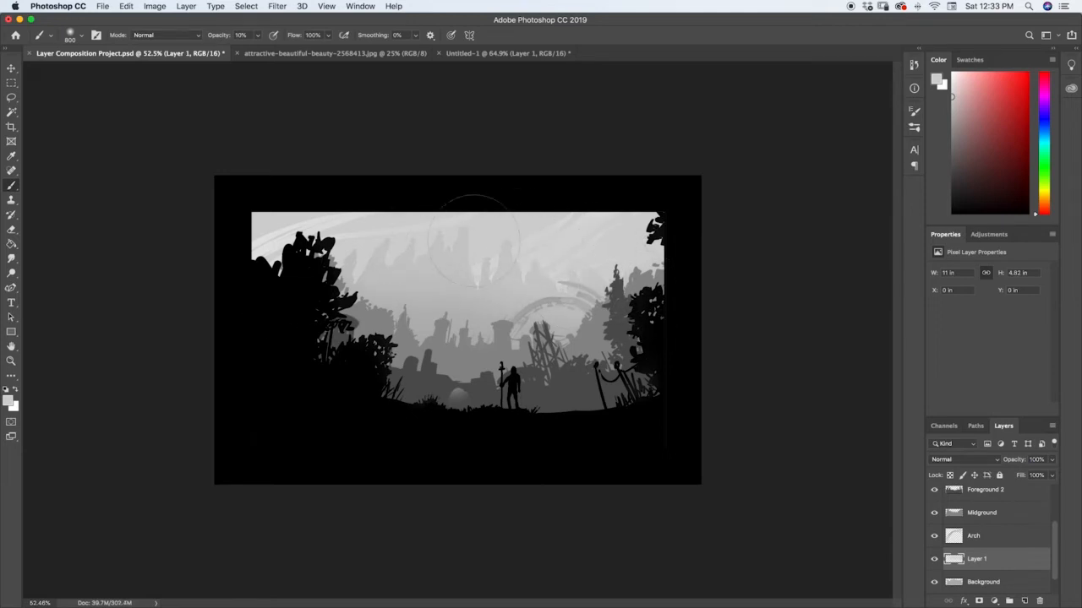
{"action": "mouse_move", "coordinate": [543, 237]}
{"action": "left_mouse_down"}
{"action": "mouse_move", "coordinate": [578, 231]}
{"action": "mouse_move", "coordinate": [693, 307]}
{"action": "mouse_move", "coordinate": [351, 264]}
{"action": "left_mouse_up"}
{"action": "key", "text": "super+z"}
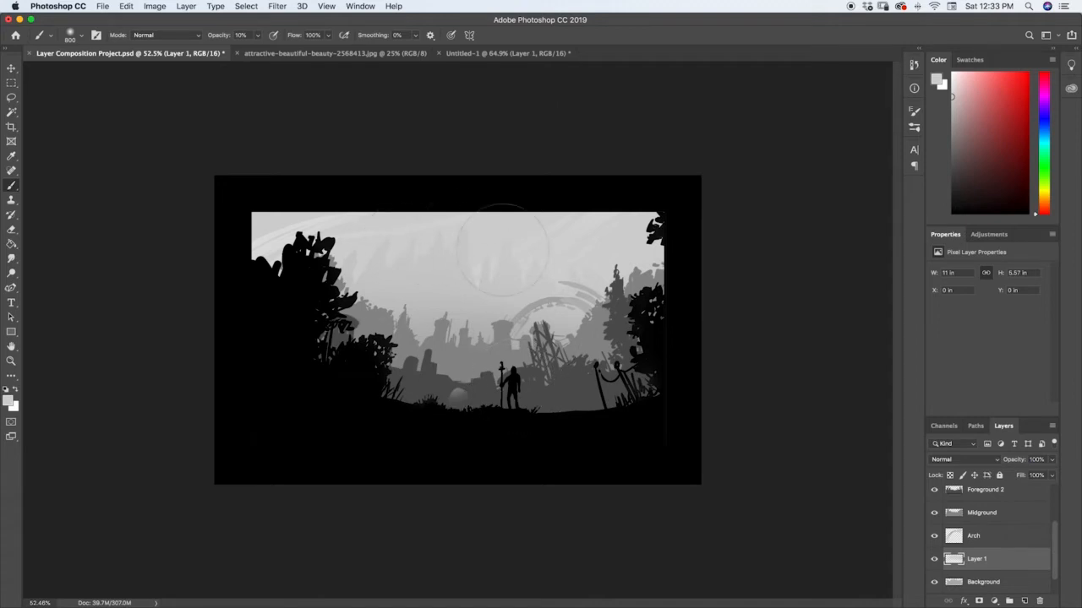
Set the haze layer's opacity to 57%.
{"action": "left_click", "coordinate": [1053, 464]}
{"action": "left_click_drag", "start_coordinate": [1051, 475], "coordinate": [1026, 481]}
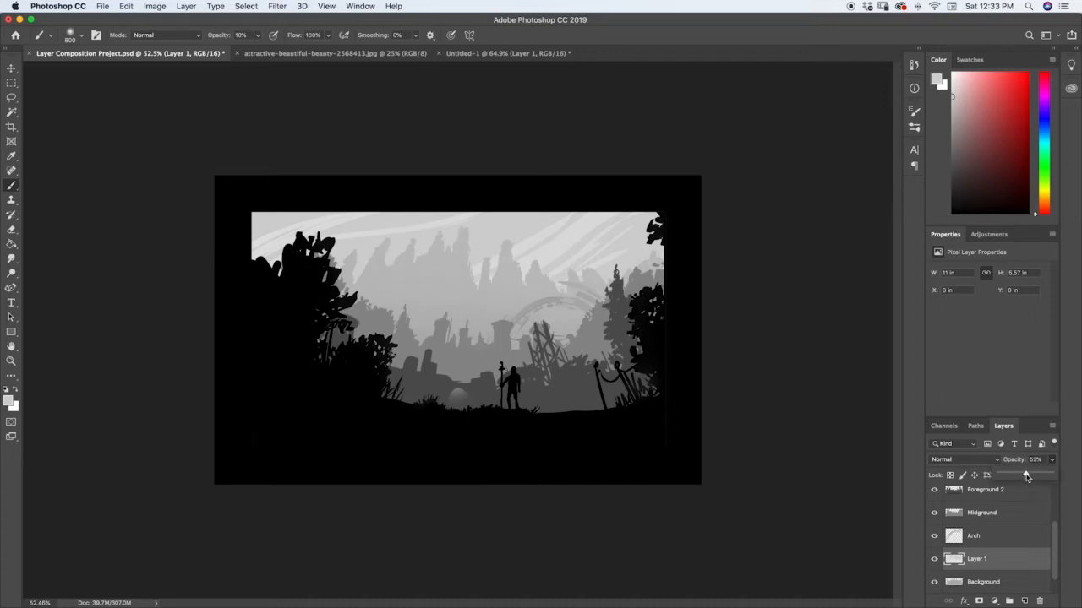
{"action": "left_click", "coordinate": [468, 196]}
Reduce the soft brush size to 200.
{"action": "key", "text": "bracketleft"}
{"action": "key", "text": "bracketleft"}
{"action": "key", "text": "bracketleft"}
{"action": "key", "text": "bracketleft"}
{"action": "key", "text": "bracketleft"}
{"action": "key", "text": "bracketleft"}
{"action": "left_click_drag", "start_coordinate": [1056, 546], "coordinate": [1057, 552]}
{"action": "scroll", "coordinate": [1040, 536], "scroll_direction": "up", "scroll_amount": 1}
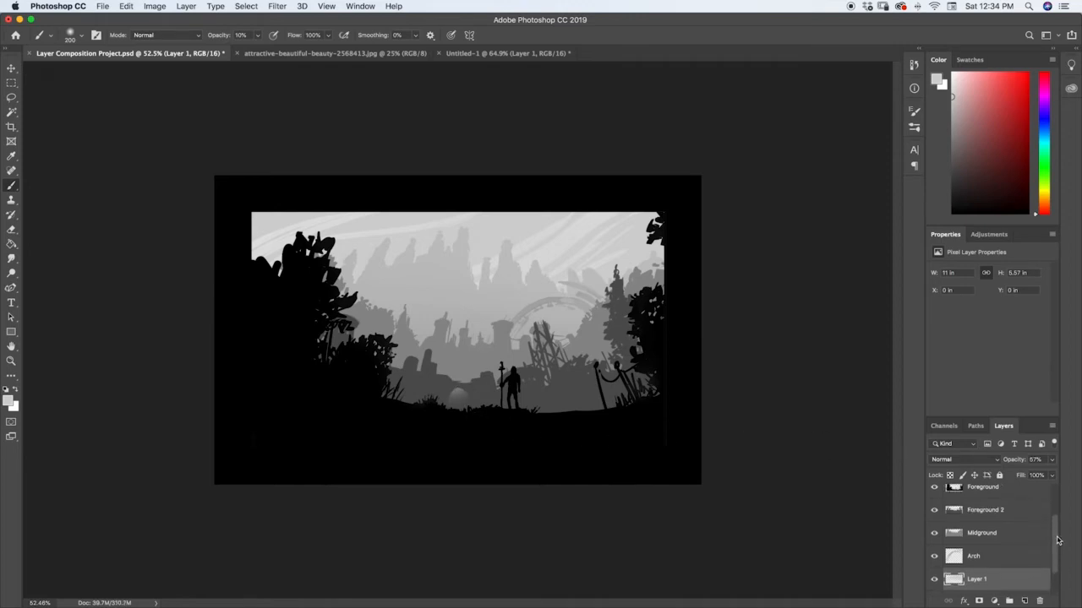
On the Midground layer, sample the background mountains' gray and paint faint mist over the ruins' base and the trees at both sides.
{"action": "left_click", "coordinate": [1000, 536]}
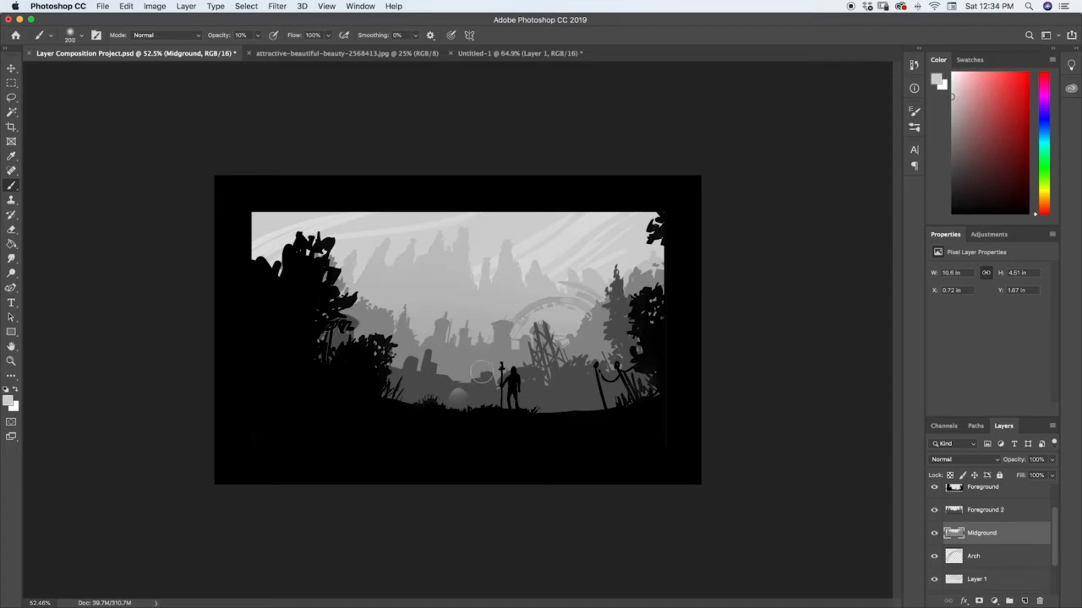
{"action": "key", "text": "i"}
{"action": "left_click", "coordinate": [430, 311]}
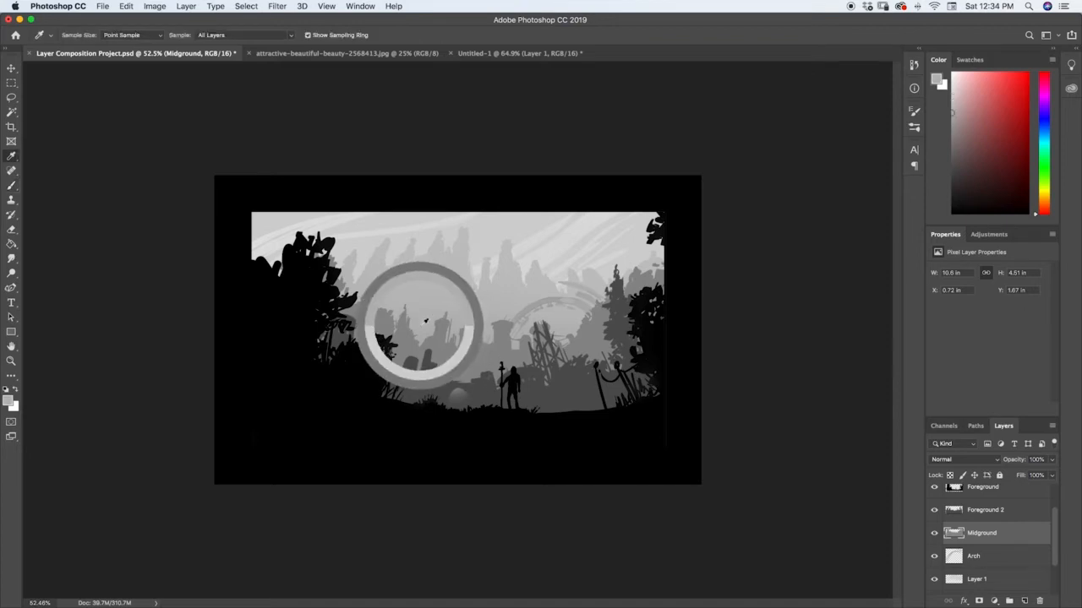
{"action": "key", "text": "b"}
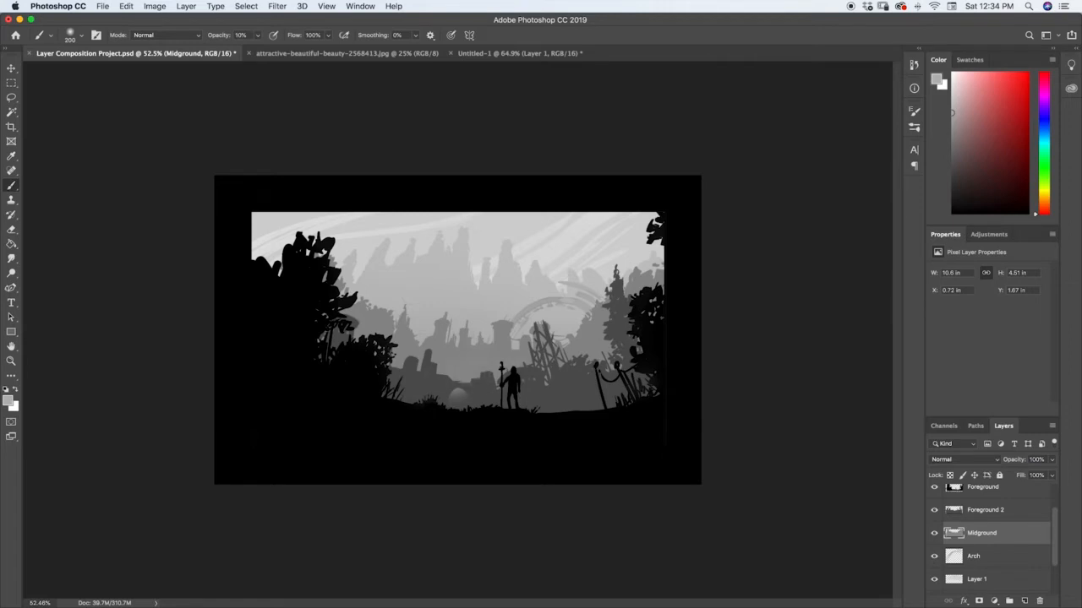
{"action": "mouse_move", "coordinate": [379, 381]}
{"action": "left_mouse_down"}
{"action": "mouse_move", "coordinate": [370, 353]}
{"action": "mouse_move", "coordinate": [378, 362]}
{"action": "left_mouse_up"}
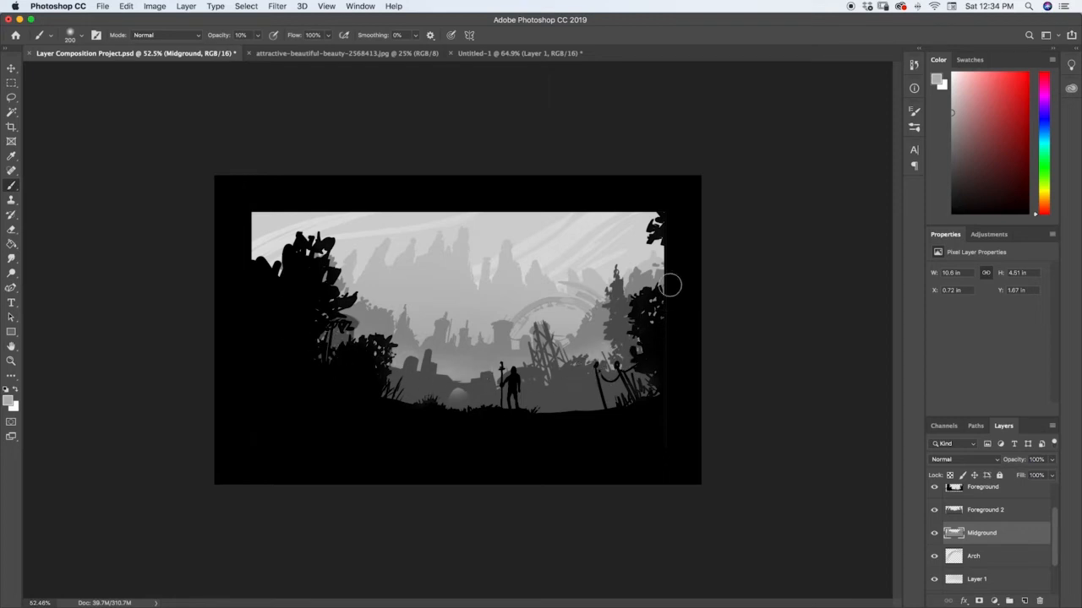
{"action": "mouse_move", "coordinate": [628, 287]}
{"action": "left_mouse_down"}
{"action": "mouse_move", "coordinate": [669, 251]}
{"action": "mouse_move", "coordinate": [669, 270]}
{"action": "mouse_move", "coordinate": [666, 254]}
{"action": "mouse_move", "coordinate": [654, 273]}
{"action": "left_mouse_up"}
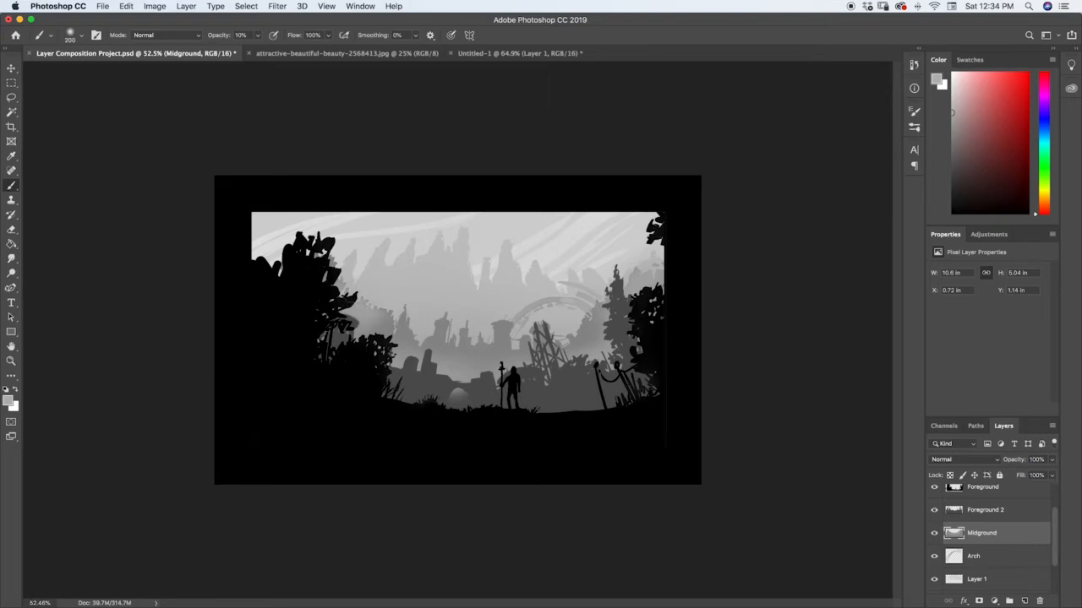
{"action": "left_click_drag", "start_coordinate": [607, 301], "coordinate": [669, 268]}
On the Foreground 2 layer, sample the midground tower's gray and paint soft mist behind the figure, around the fence and the tall tree.
{"action": "left_click", "coordinate": [982, 512]}
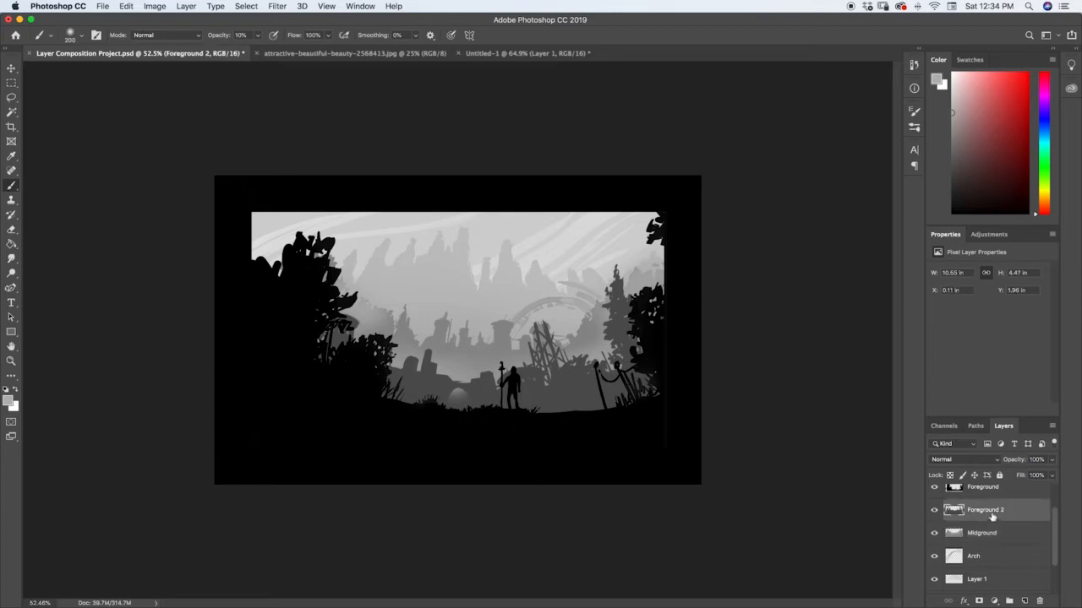
{"action": "key", "text": "i"}
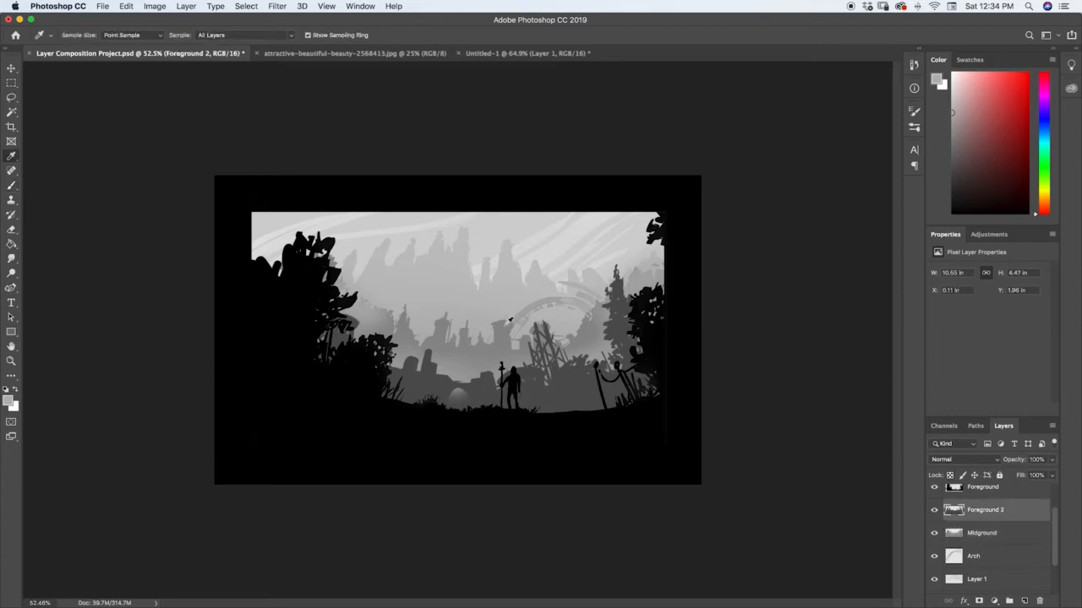
{"action": "left_click", "coordinate": [506, 324]}
{"action": "key", "text": "b"}
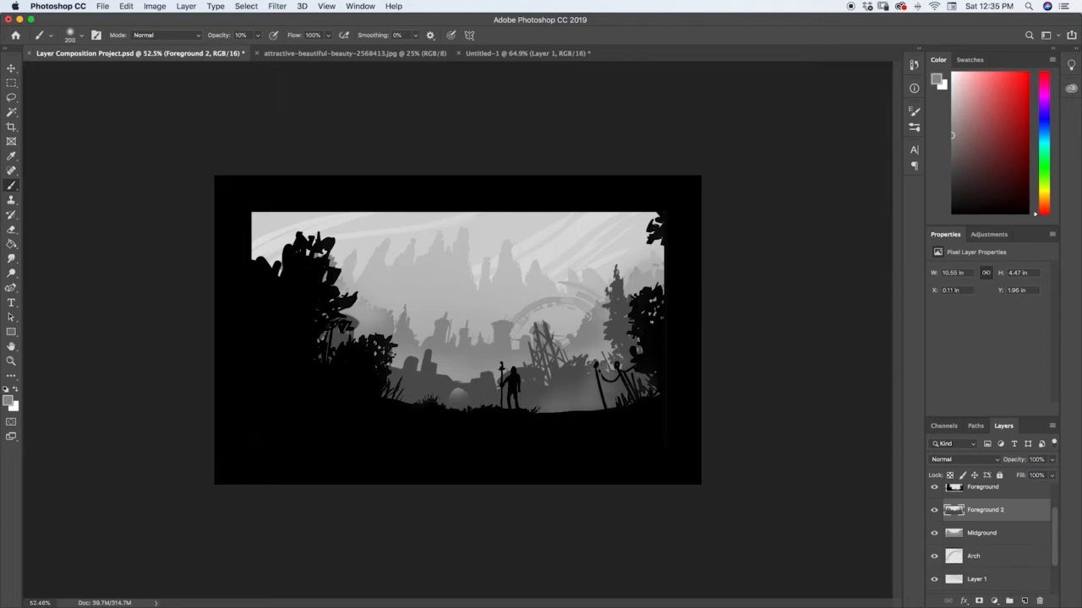
{"action": "left_click", "coordinate": [610, 304]}
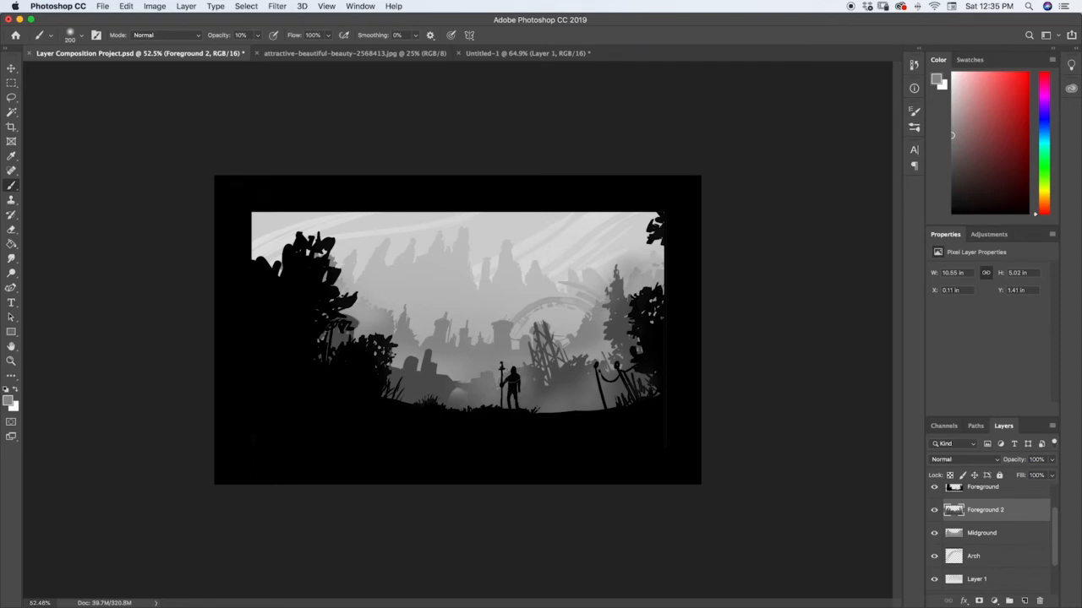
{"action": "right_click", "coordinate": [550, 380]}
{"action": "left_click", "coordinate": [543, 399]}
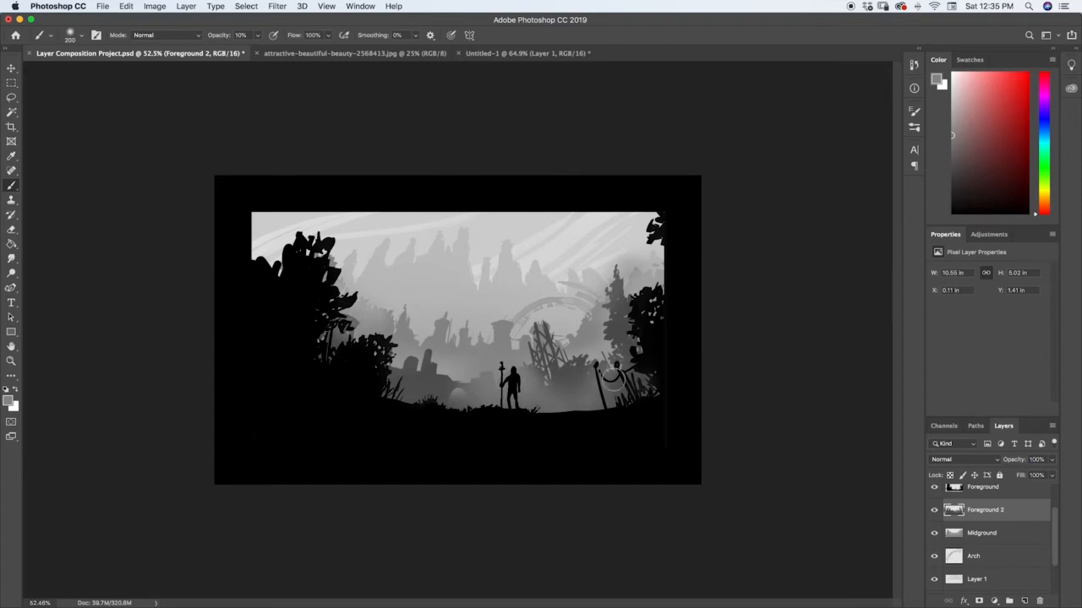
{"action": "left_click_drag", "start_coordinate": [600, 367], "coordinate": [632, 365]}
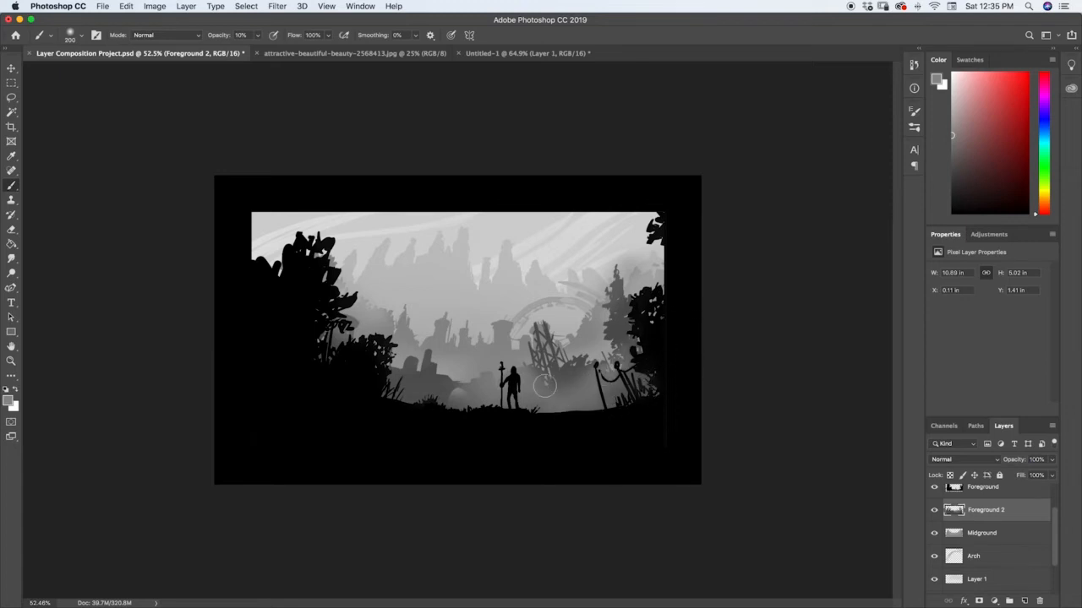
Reduce the soft brush size to 60 and paint finer mist around the ruined tower on the Foreground 2 layer.
{"action": "key", "text": "bracketleft"}
{"action": "key", "text": "bracketleft"}
{"action": "key", "text": "bracketleft"}
{"action": "key", "text": "bracketleft"}
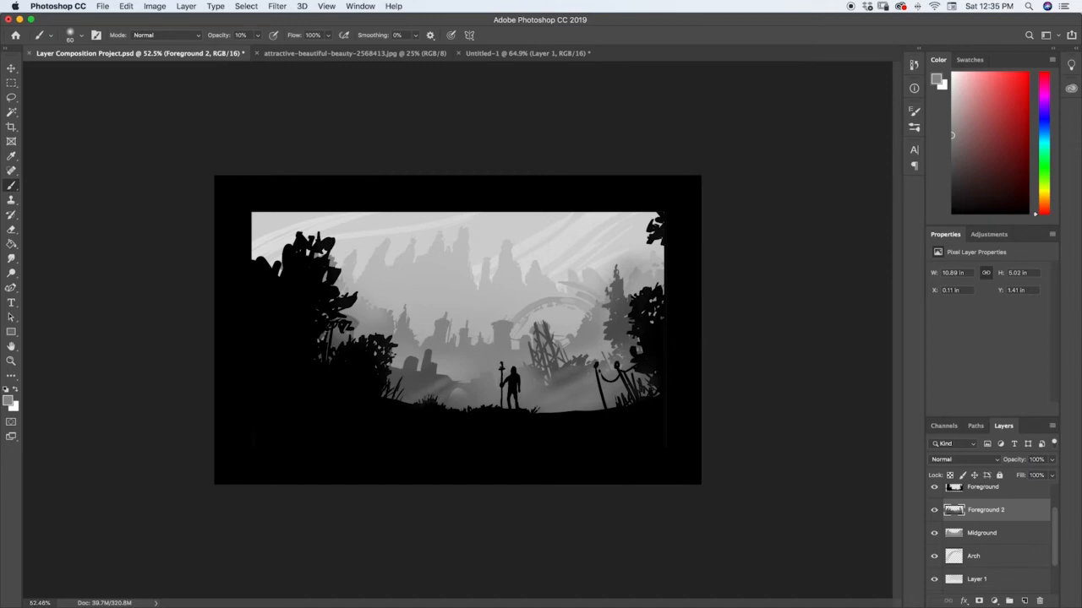
Select the Foreground layer, and try and undo a soft gray stroke over the left bush.
{"action": "left_click", "coordinate": [1004, 492]}
{"action": "left_click_drag", "start_coordinate": [1054, 519], "coordinate": [1065, 469]}
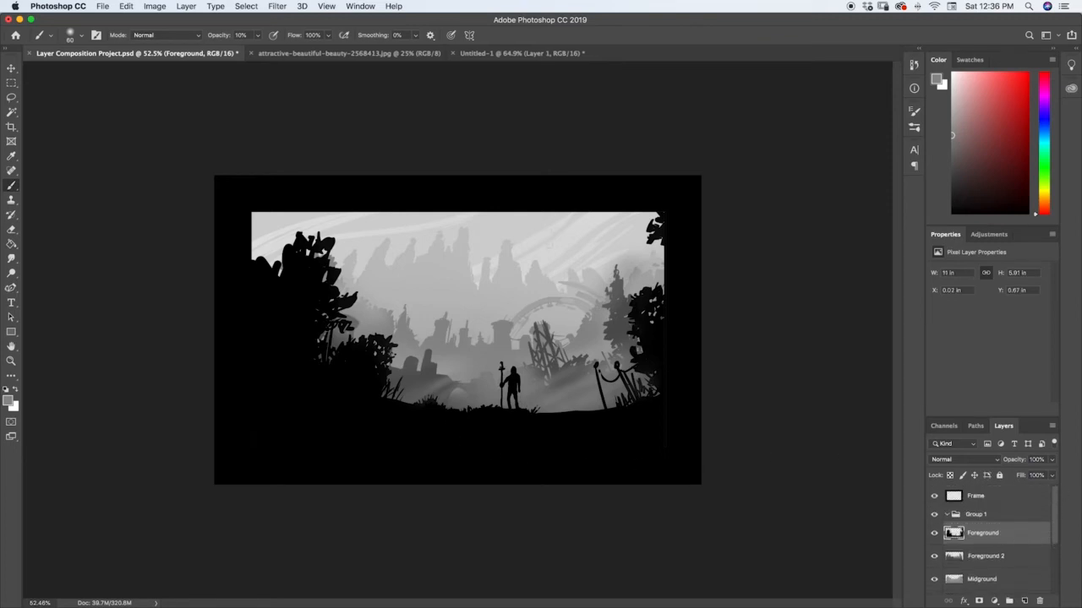
{"action": "mouse_move", "coordinate": [373, 359]}
{"action": "left_mouse_down"}
{"action": "mouse_move", "coordinate": [368, 386]}
{"action": "mouse_move", "coordinate": [383, 397]}
{"action": "left_mouse_up"}
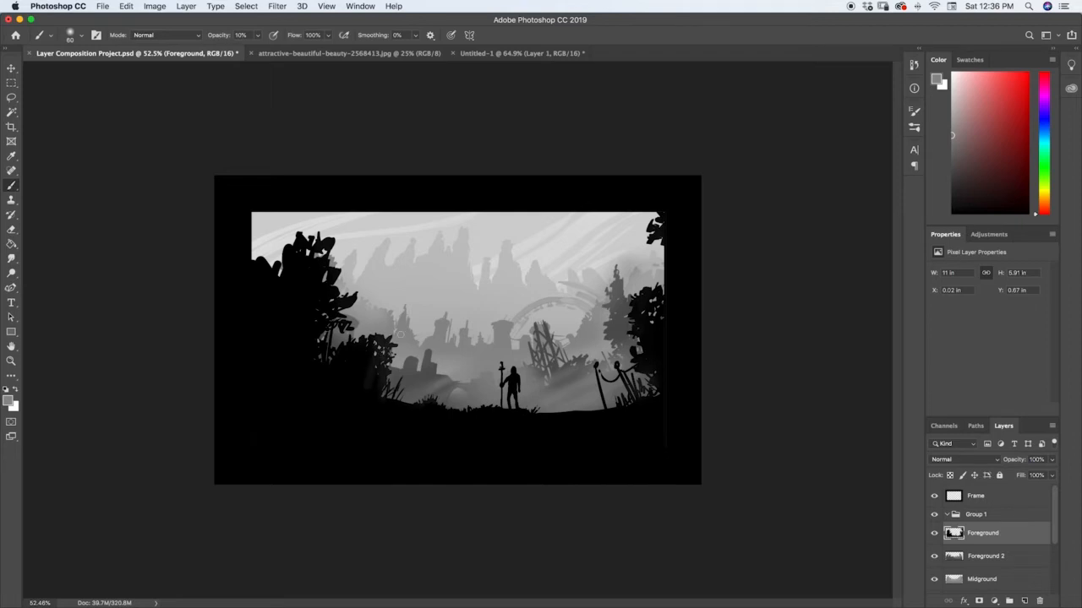
{"action": "key", "text": "super+z"}
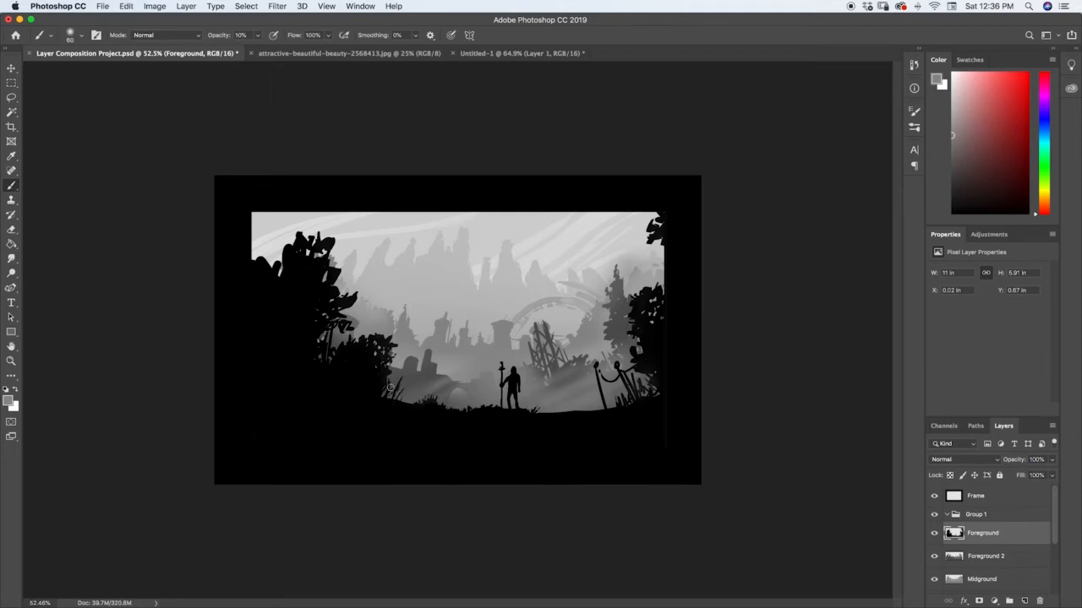
Set up the Eraser with a Soft Round tip, 10% opacity and size 100.
{"action": "key", "text": "e"}
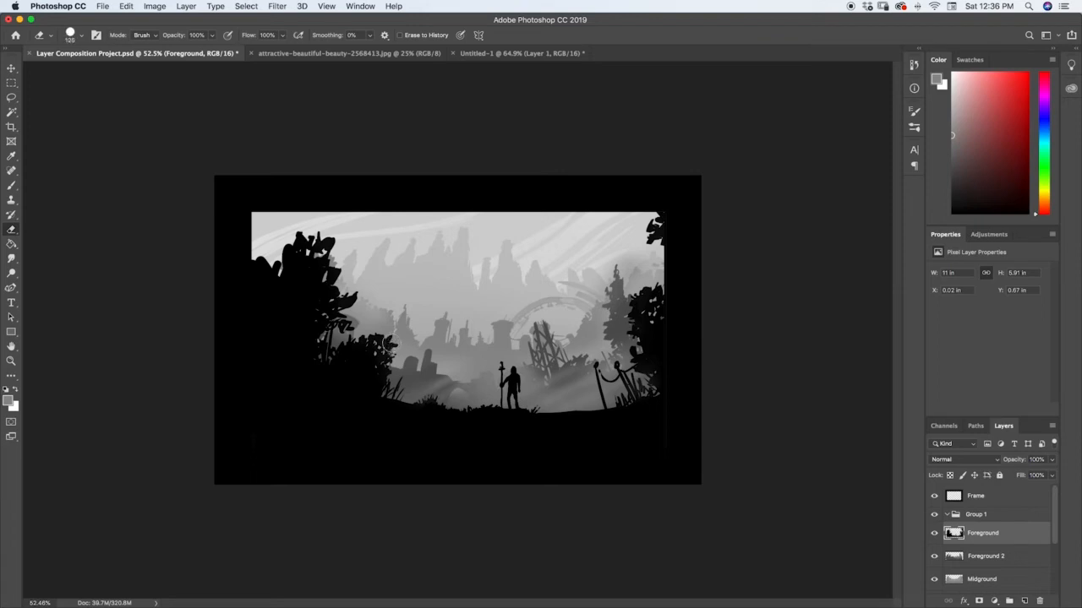
{"action": "left_click", "coordinate": [913, 129]}
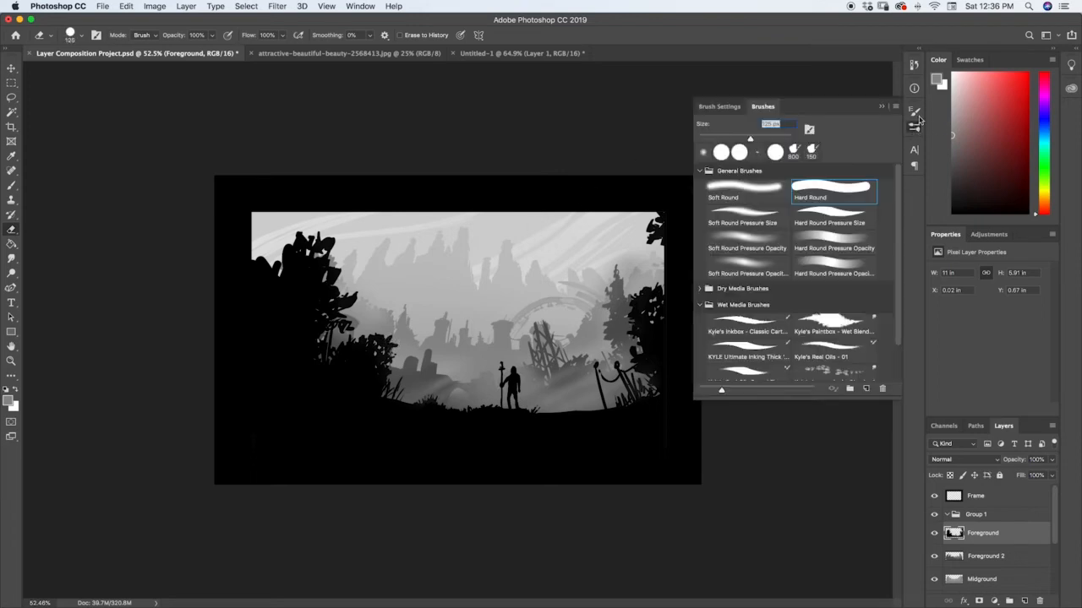
{"action": "left_click", "coordinate": [914, 128]}
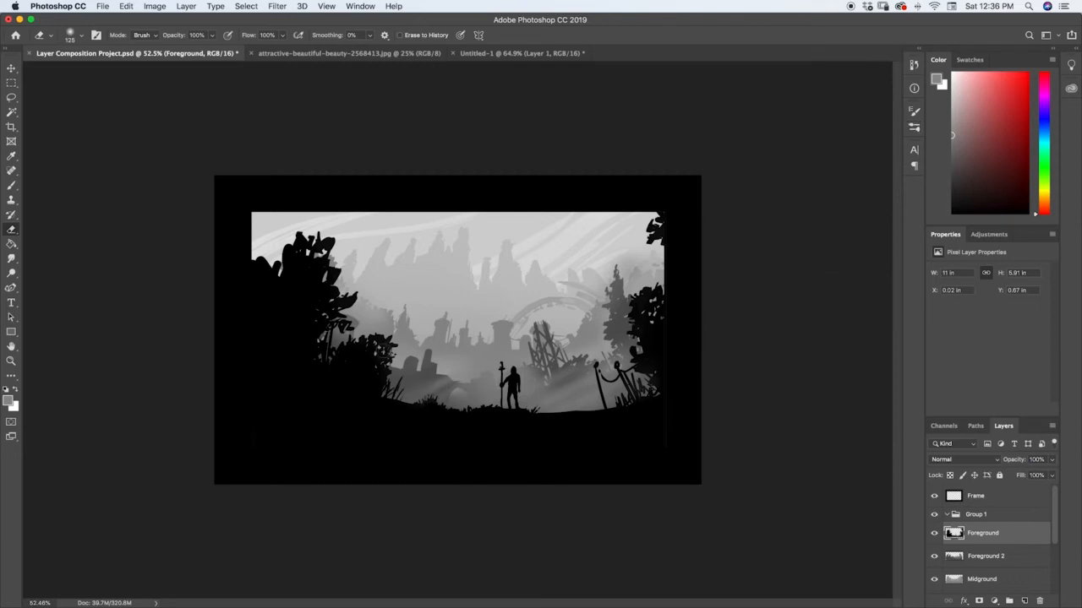
{"action": "key", "text": "bracketright"}
{"action": "key", "text": "bracketright"}
{"action": "key", "text": "bracketright"}
{"action": "key", "text": "bracketright"}
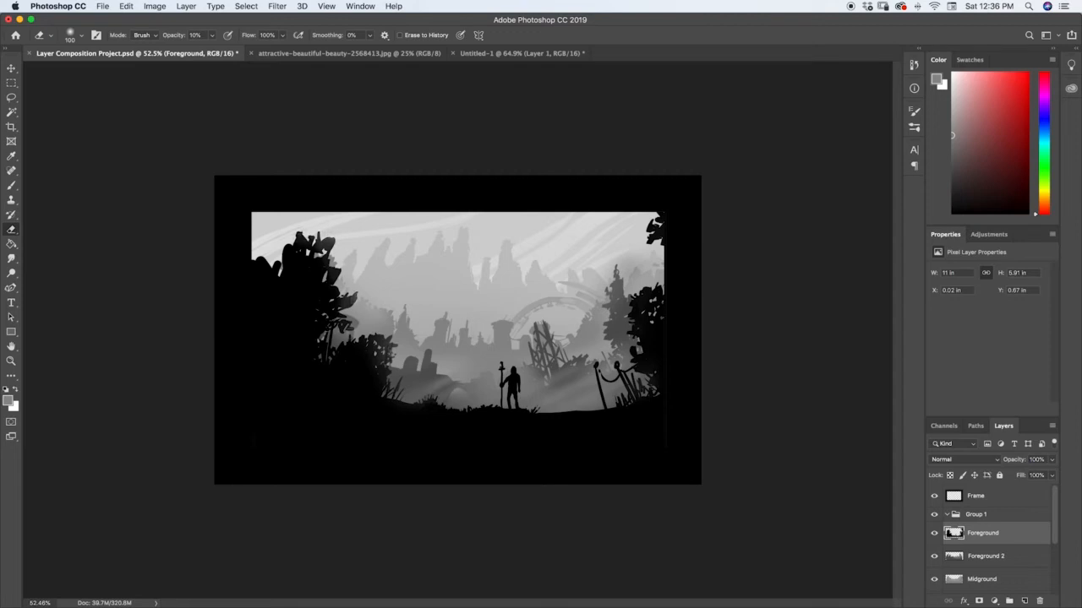
Try softly erasing the lower part of the left tree, undo the strokes, and enlarge the eraser to 600.
{"action": "mouse_move", "coordinate": [338, 299]}
{"action": "left_mouse_down"}
{"action": "mouse_move", "coordinate": [321, 363]}
{"action": "mouse_move", "coordinate": [342, 345]}
{"action": "mouse_move", "coordinate": [319, 250]}
{"action": "mouse_move", "coordinate": [340, 310]}
{"action": "left_mouse_up"}
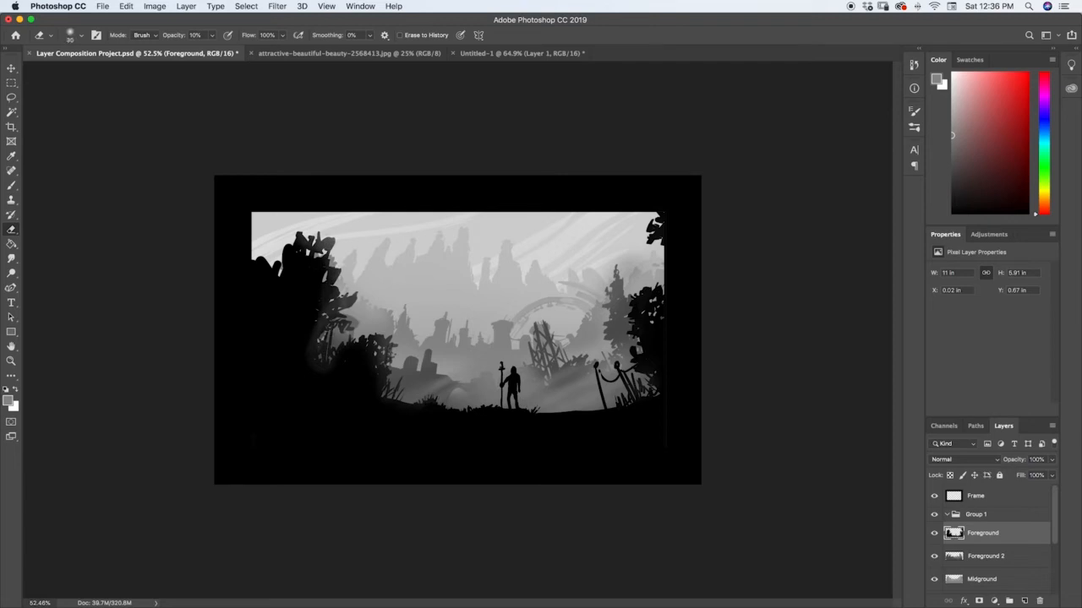
{"action": "key", "text": "bracketright"}
{"action": "key", "text": "bracketright"}
{"action": "key", "text": "bracketright"}
{"action": "key", "text": "bracketright"}
{"action": "key", "text": "bracketright"}
{"action": "key", "text": "bracketright"}
{"action": "key", "text": "bracketright"}
{"action": "key", "text": "bracketright"}
{"action": "key", "text": "bracketright"}
{"action": "key", "text": "super+z"}
{"action": "key", "text": "super+z"}
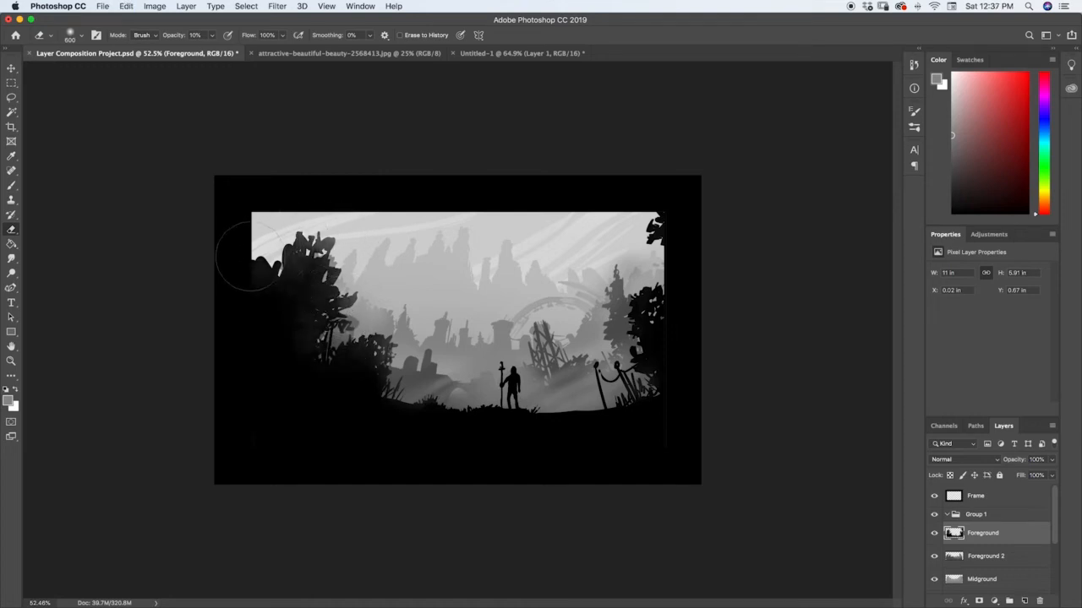
Softly erase the Foreground layer along the ground beside the figure, the right-hand trees, the hanging leaves and the fence.
{"action": "left_click_drag", "start_coordinate": [392, 334], "coordinate": [401, 362]}
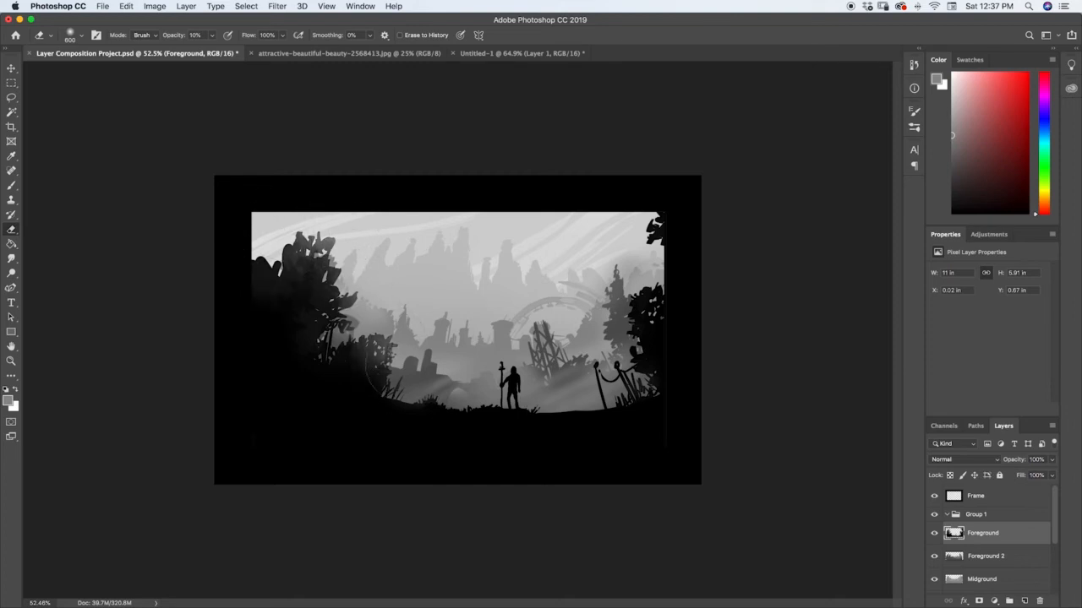
{"action": "key", "text": "super+z"}
{"action": "mouse_move", "coordinate": [405, 385]}
{"action": "left_mouse_down"}
{"action": "mouse_move", "coordinate": [438, 386]}
{"action": "mouse_move", "coordinate": [414, 385]}
{"action": "mouse_move", "coordinate": [459, 396]}
{"action": "left_mouse_up"}
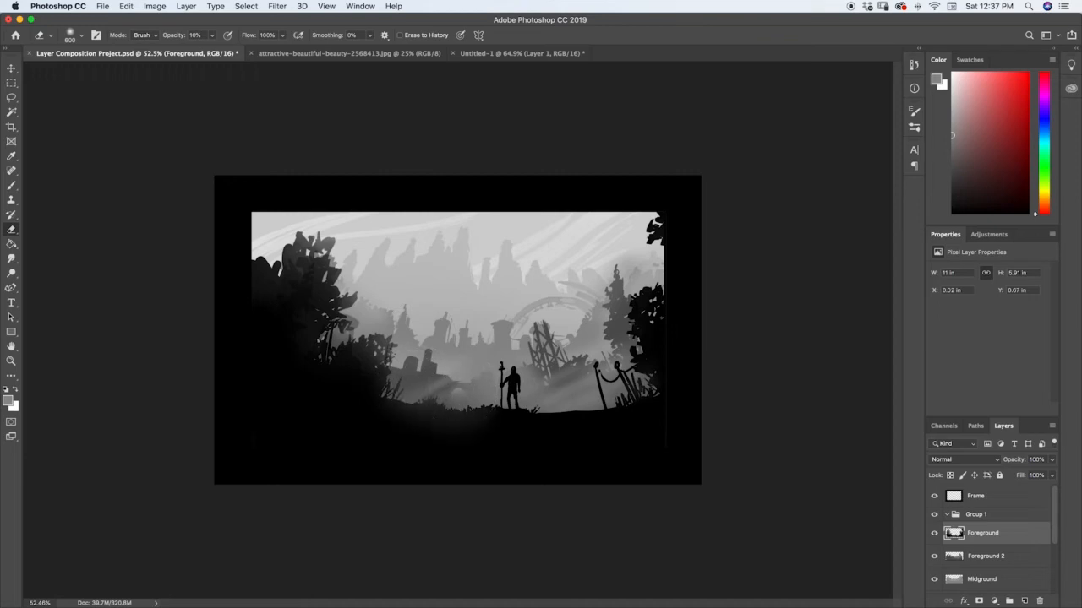
{"action": "left_click_drag", "start_coordinate": [644, 272], "coordinate": [646, 295]}
{"action": "left_click_drag", "start_coordinate": [644, 217], "coordinate": [644, 227]}
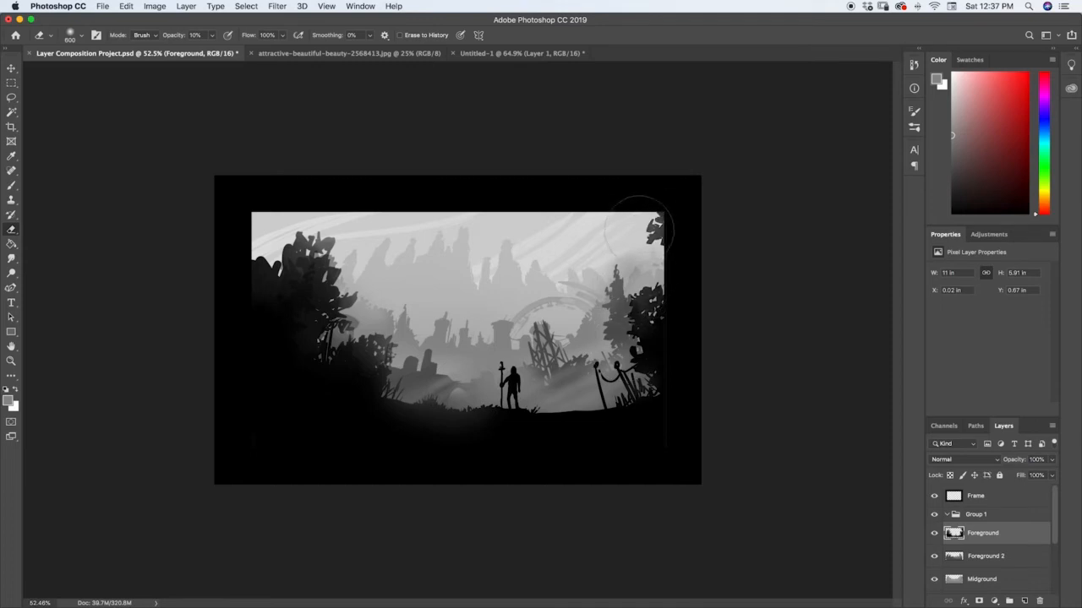
{"action": "left_click_drag", "start_coordinate": [611, 373], "coordinate": [622, 359]}
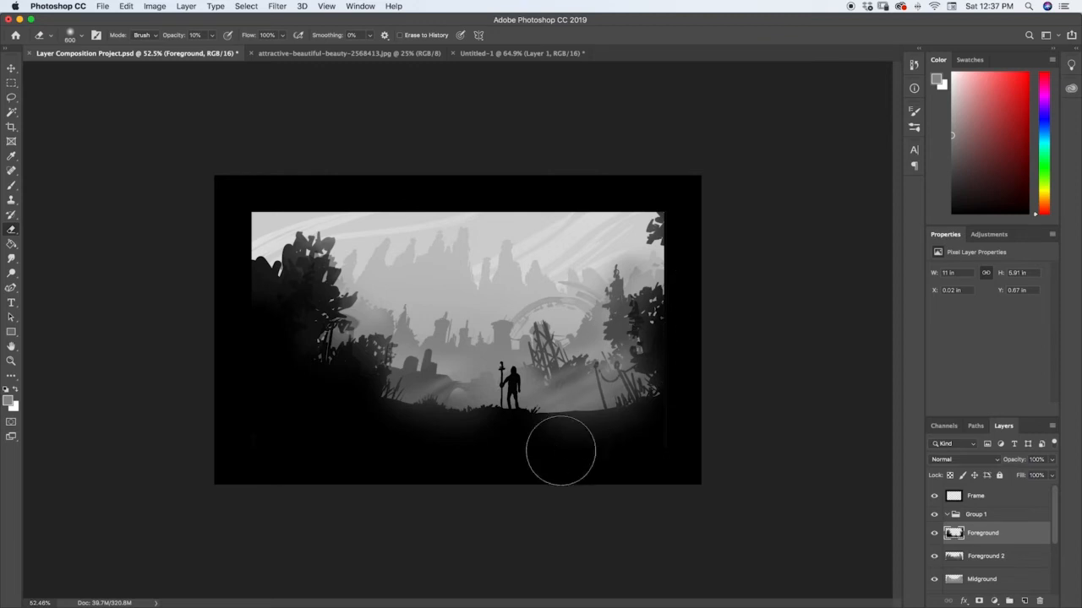
Sample the dark gray at the ground's upper edge and paint soft shading across the ground with the 10% opacity brush.
{"action": "key", "text": "z"}
{"action": "mouse_move", "coordinate": [561, 396]}
{"action": "left_mouse_down"}
{"action": "mouse_move", "coordinate": [512, 406]}
{"action": "mouse_move", "coordinate": [572, 393]}
{"action": "left_mouse_up"}
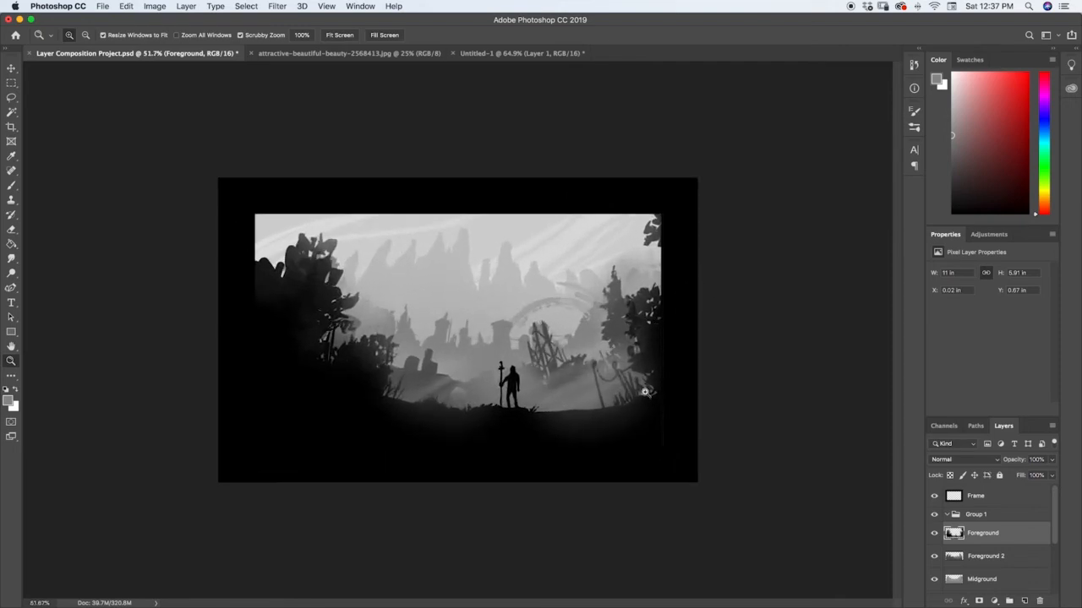
{"action": "key", "text": "i"}
{"action": "left_click", "coordinate": [575, 409]}
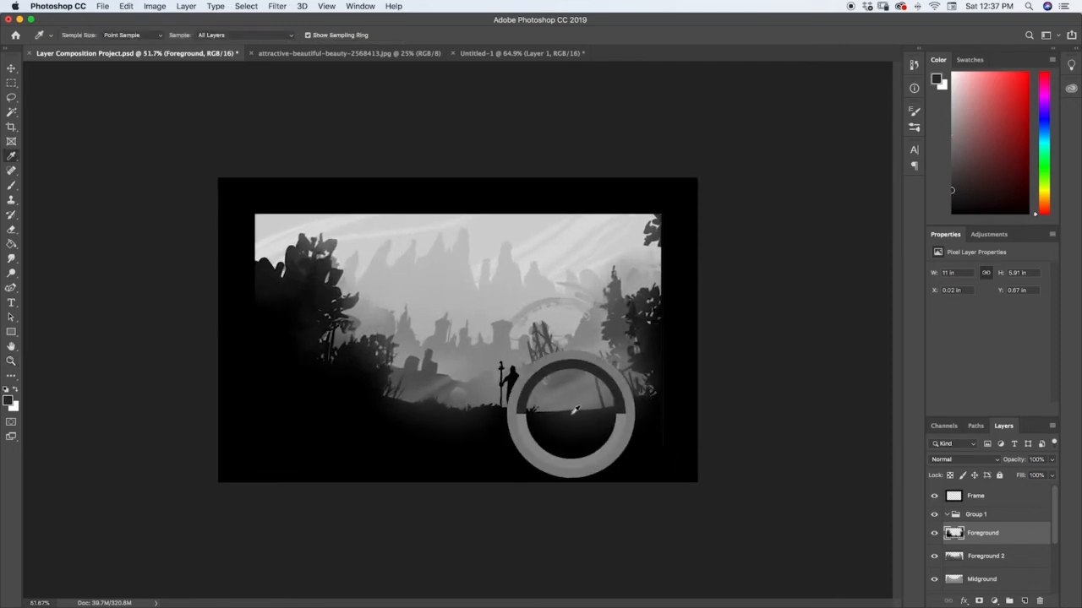
{"action": "key", "text": "b"}
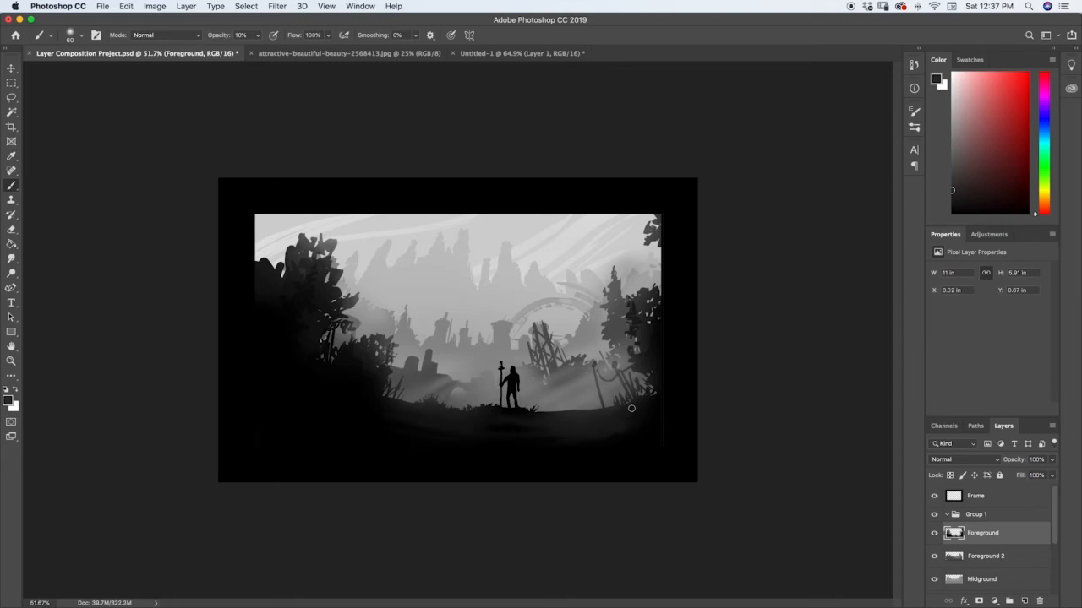
Switch to the Hard Round Pressure Size brush and set its opacity to 100%.
{"action": "left_click", "coordinate": [913, 125]}
{"action": "left_click", "coordinate": [870, 193]}
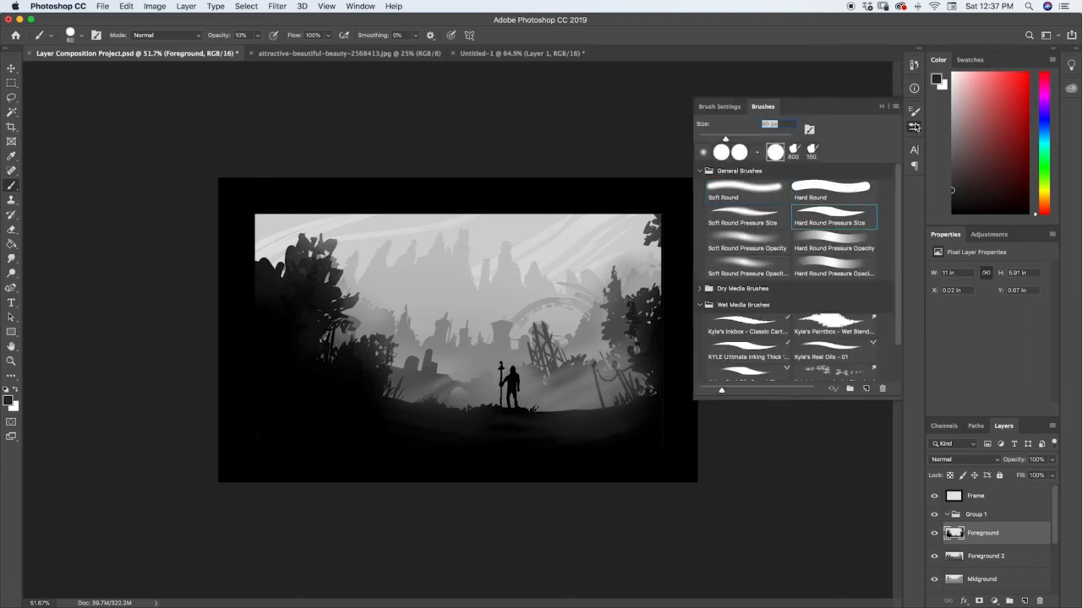
{"action": "left_click", "coordinate": [914, 126]}
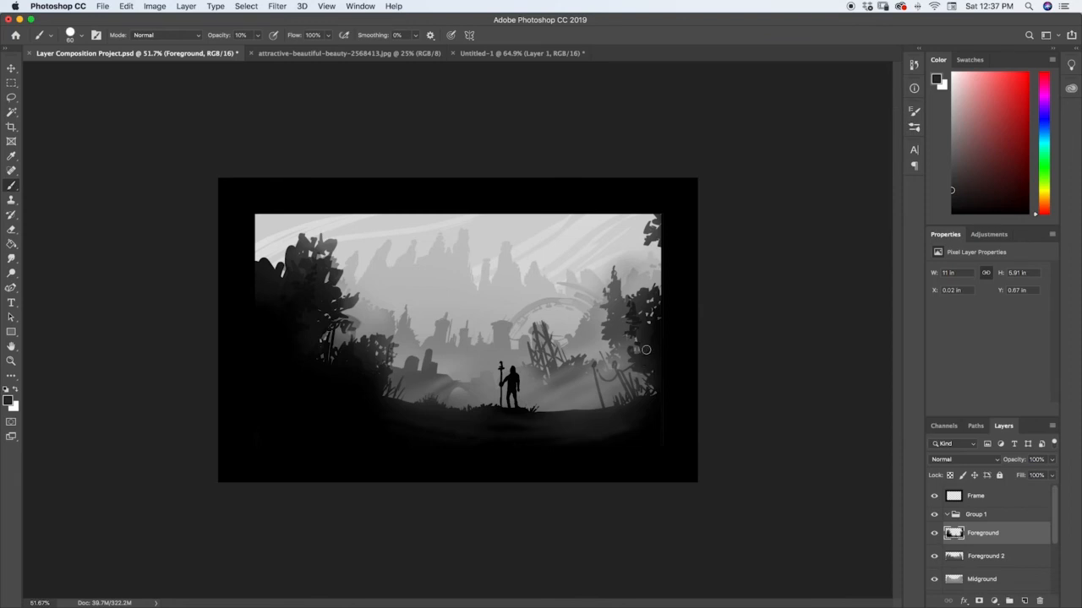
{"action": "key", "text": "0"}
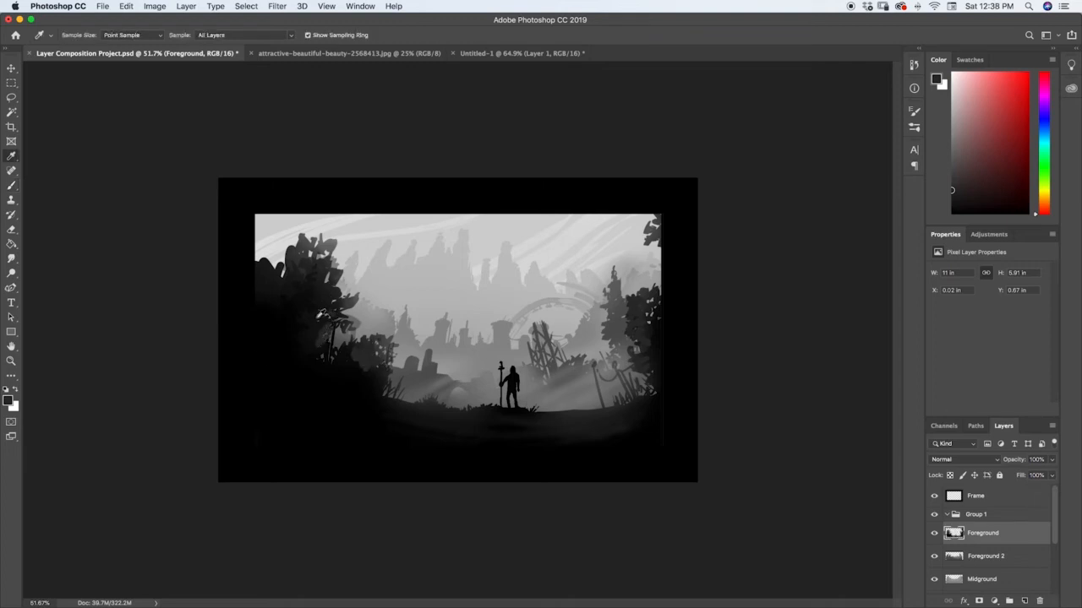
Sample dark grays from the left tree and paint over the light gaps in its lower foliage and trunk.
{"action": "left_click", "coordinate": [320, 320], "text": "alt"}
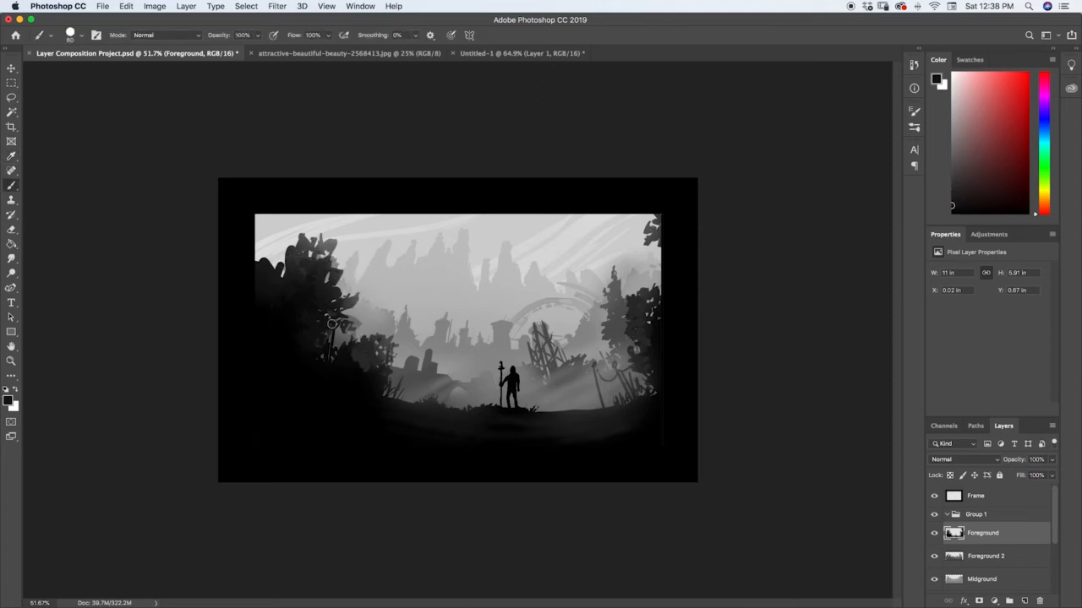
{"action": "left_click_drag", "start_coordinate": [331, 324], "coordinate": [330, 334]}
{"action": "left_click", "coordinate": [336, 296], "text": "alt"}
{"action": "key", "text": "z"}
{"action": "left_click_drag", "start_coordinate": [596, 393], "coordinate": [549, 424]}
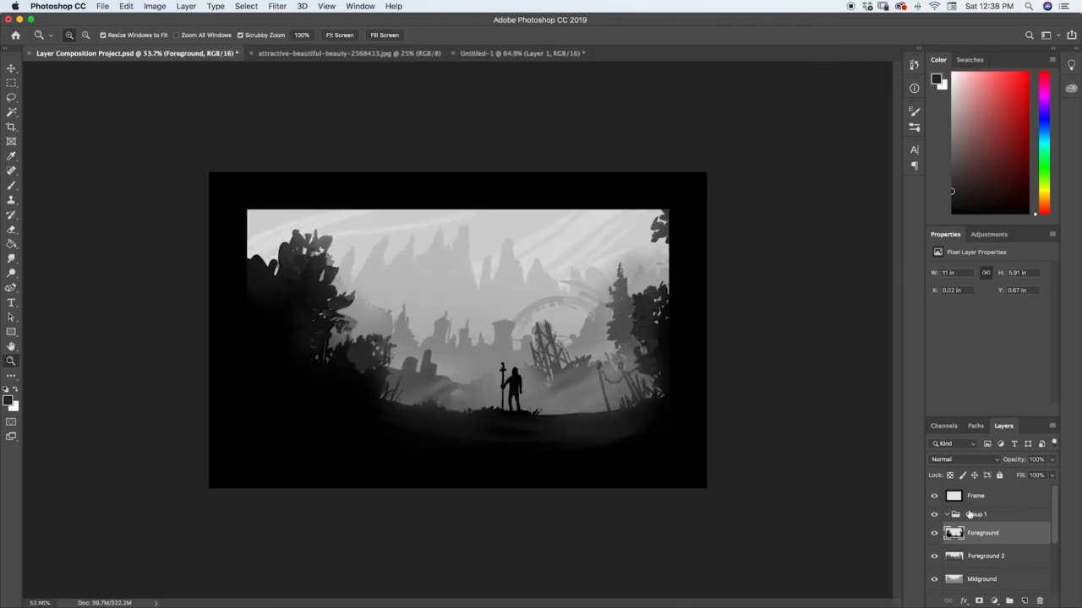
Try enlarging the Foreground layer to about 14.64 in wide and raising the Foreground 2 layer, and undo the changes.
{"action": "key", "text": "super+t"}
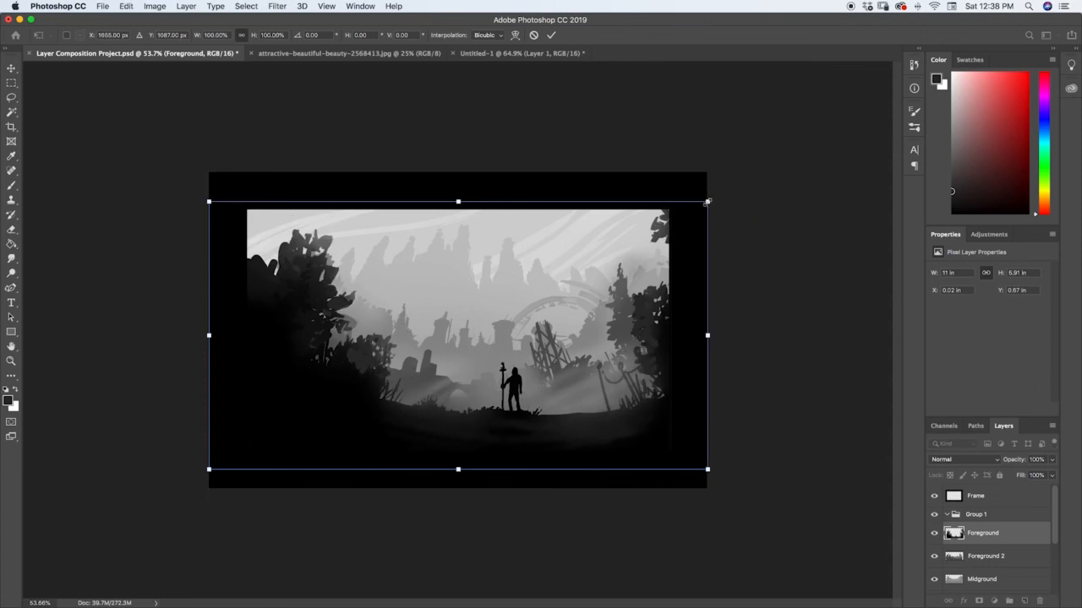
{"action": "left_click_drag", "start_coordinate": [708, 202], "coordinate": [770, 153]}
{"action": "key", "text": "Return"}
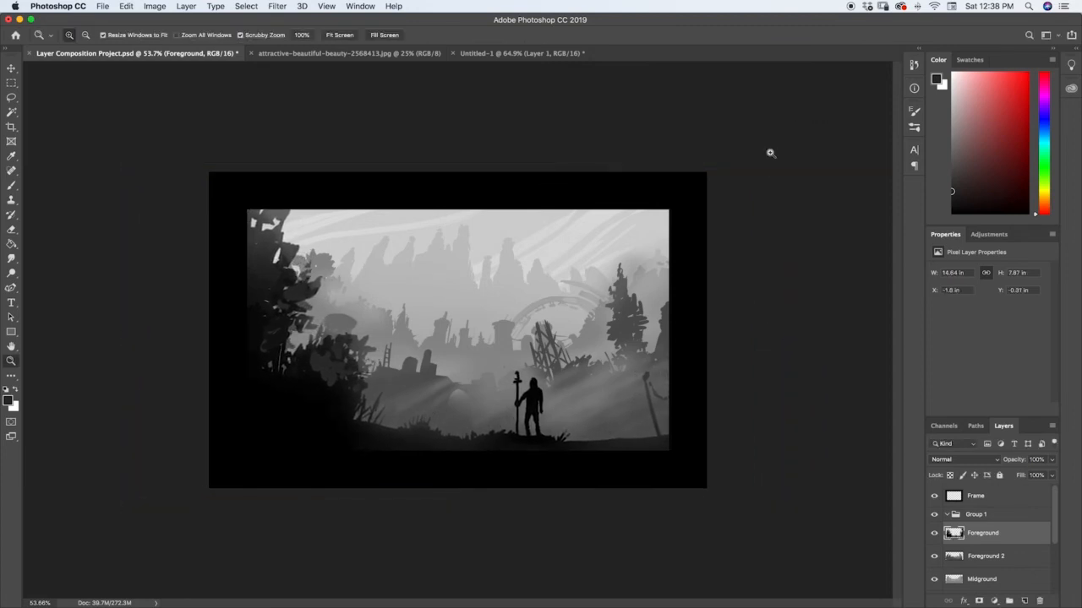
{"action": "left_click_drag", "start_coordinate": [527, 376], "coordinate": [533, 401]}
{"action": "key", "text": "super+z"}
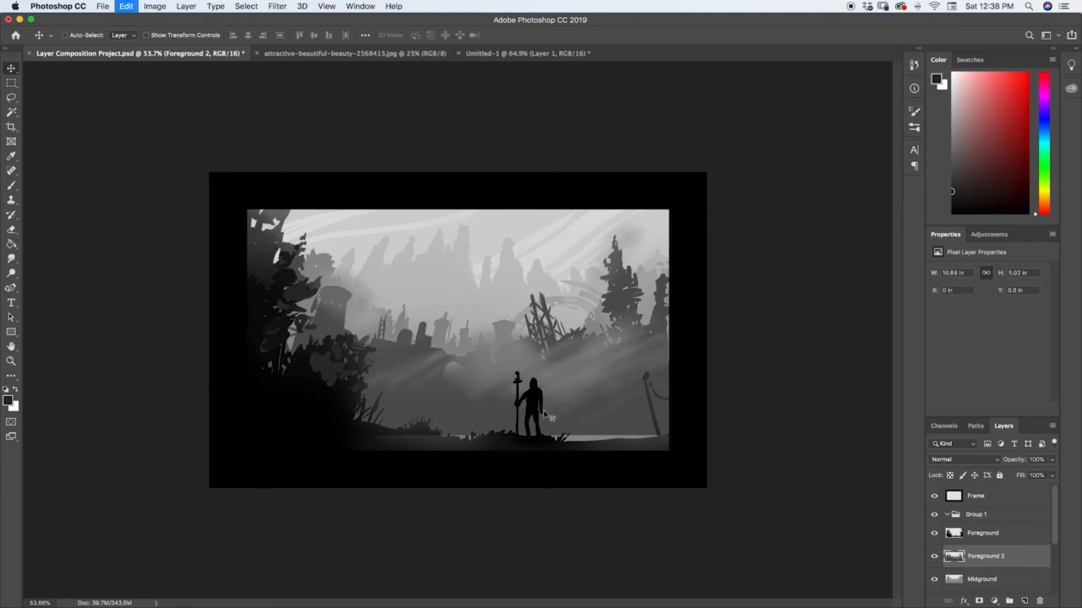
{"action": "mouse_move", "coordinate": [525, 446]}
{"action": "left_mouse_down"}
{"action": "mouse_move", "coordinate": [485, 423]}
{"action": "mouse_move", "coordinate": [437, 434]}
{"action": "mouse_move", "coordinate": [550, 435]}
{"action": "mouse_move", "coordinate": [509, 442]}
{"action": "left_mouse_up"}
{"action": "key", "text": "super+z"}
{"action": "key", "text": "super+z"}
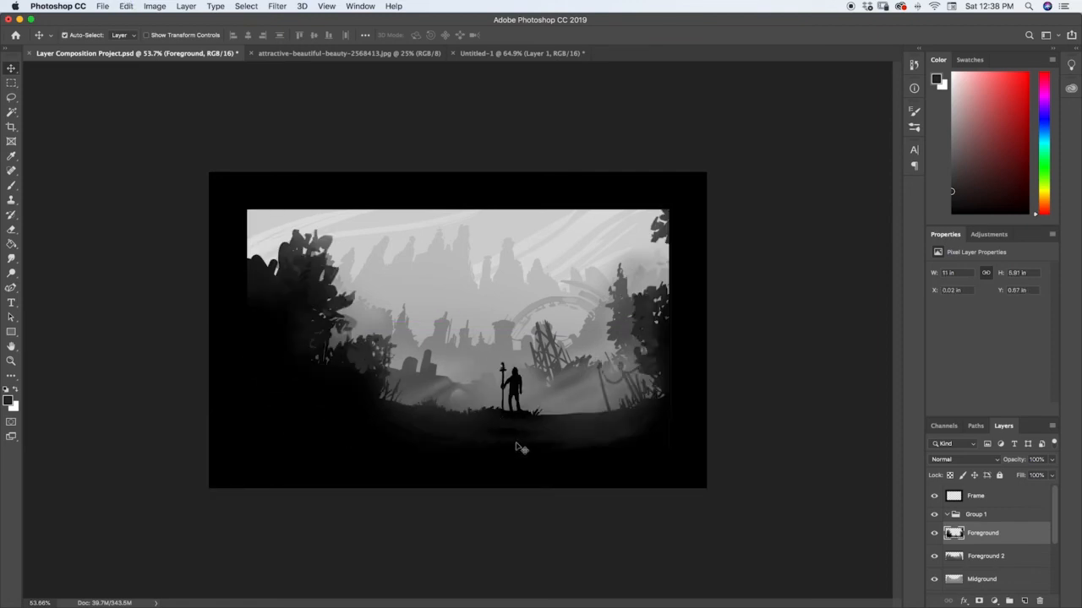
Lasso the standing figure on the Foreground layer, scale it up, shift it slightly left onto the ground, and deselect.
{"action": "key", "text": "l"}
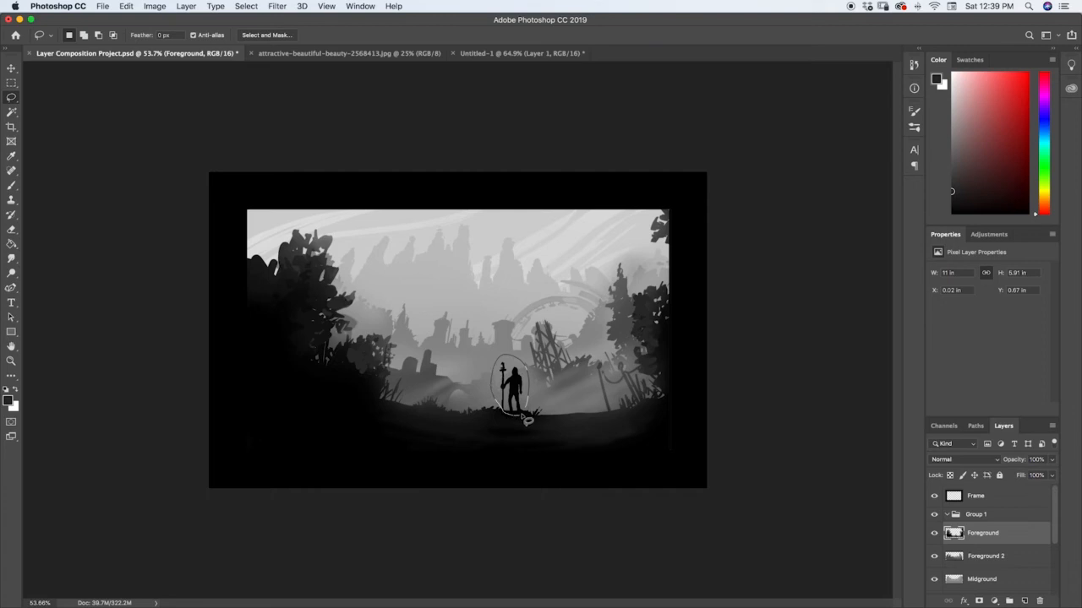
{"action": "key", "text": "super+t"}
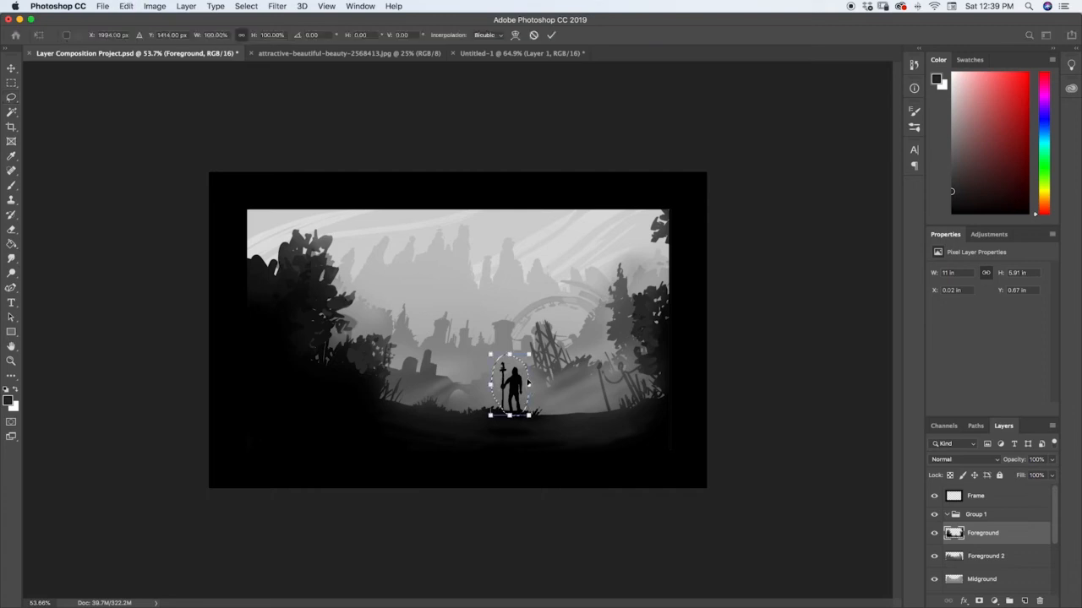
{"action": "left_click_drag", "start_coordinate": [528, 355], "coordinate": [547, 322]}
{"action": "left_click_drag", "start_coordinate": [550, 365], "coordinate": [532, 371]}
{"action": "key", "text": "Return"}
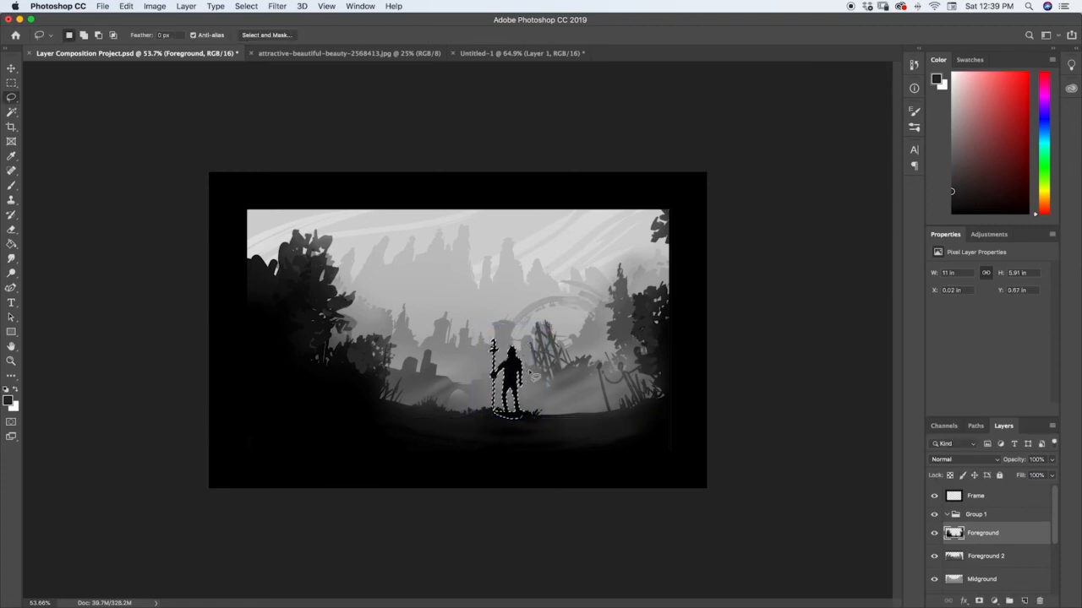
{"action": "key", "text": "m"}
{"action": "left_click", "coordinate": [581, 393]}
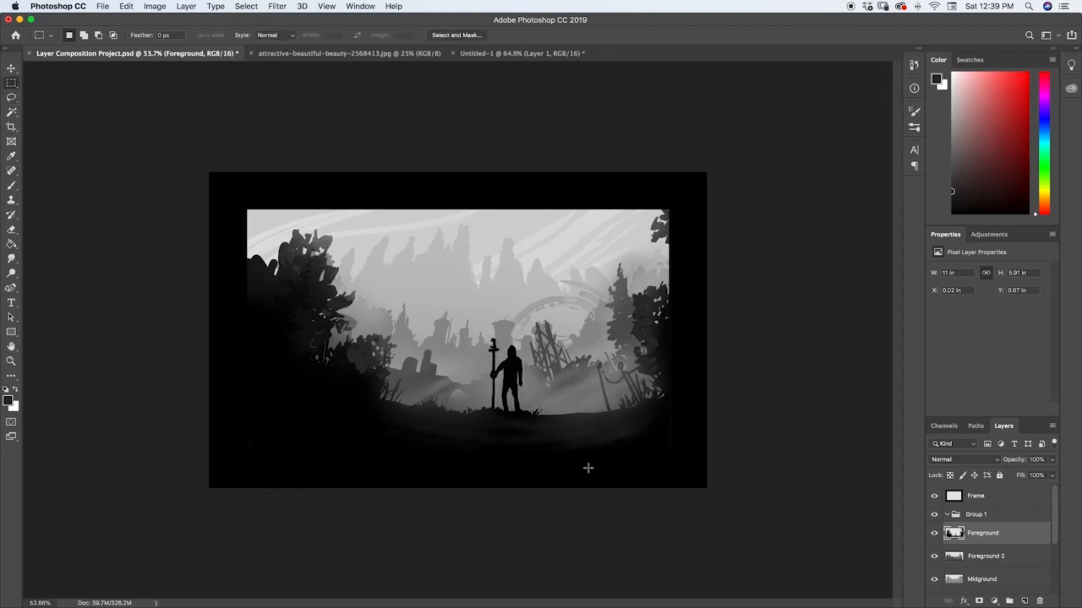
Try shifting the Foreground layer left and right to compare the figure's placement, undoing both moves.
{"action": "key", "text": "z"}
{"action": "left_click_drag", "start_coordinate": [595, 428], "coordinate": [571, 436]}
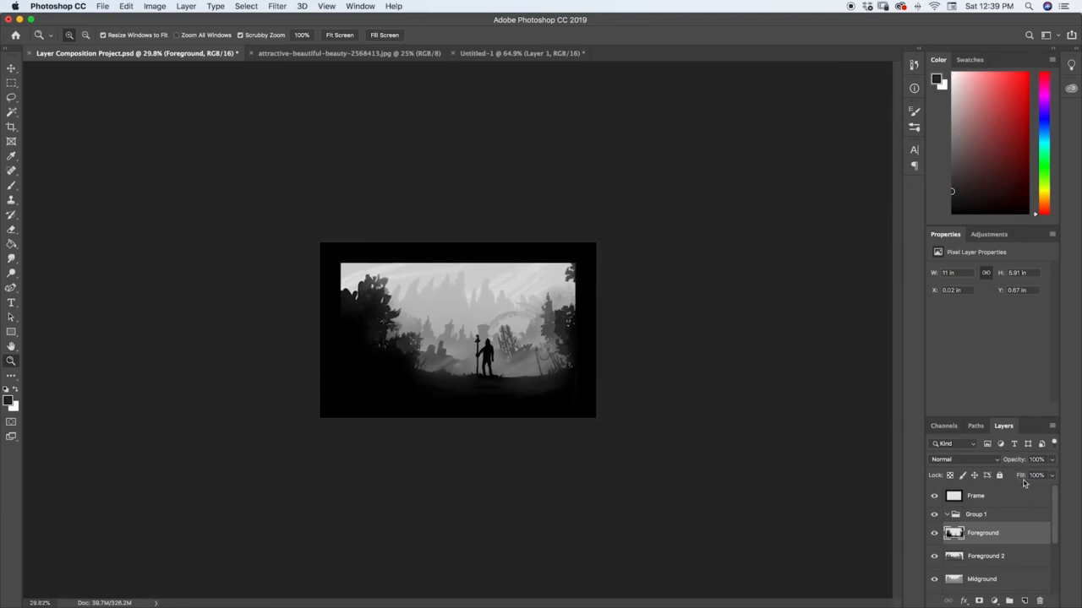
{"action": "key", "text": "v"}
{"action": "mouse_move", "coordinate": [507, 388]}
{"action": "left_mouse_down"}
{"action": "mouse_move", "coordinate": [483, 374]}
{"action": "mouse_move", "coordinate": [488, 390]}
{"action": "left_mouse_up"}
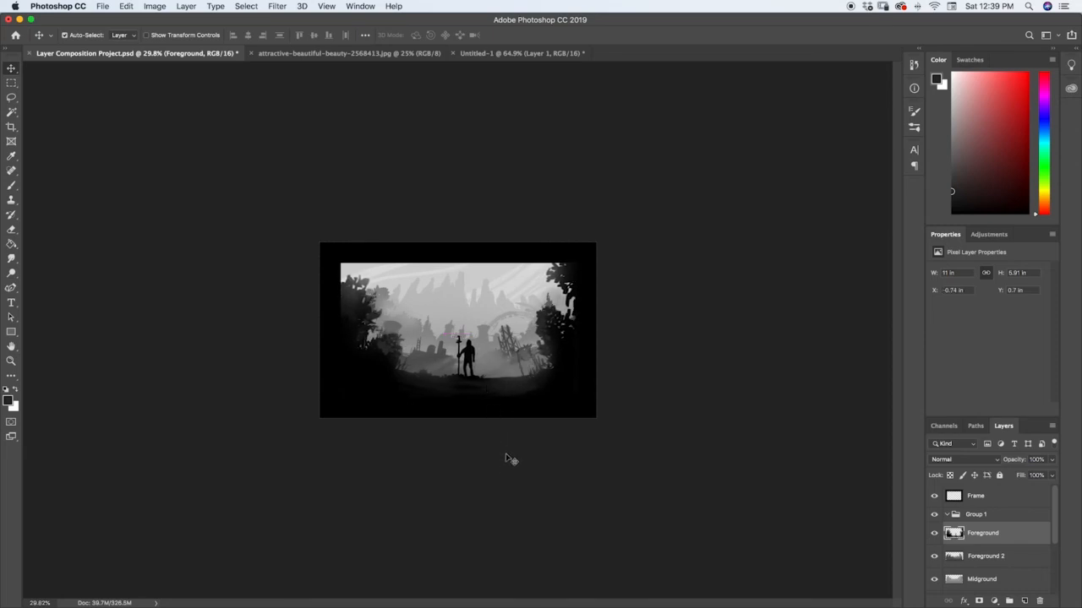
{"action": "key", "text": "super+z"}
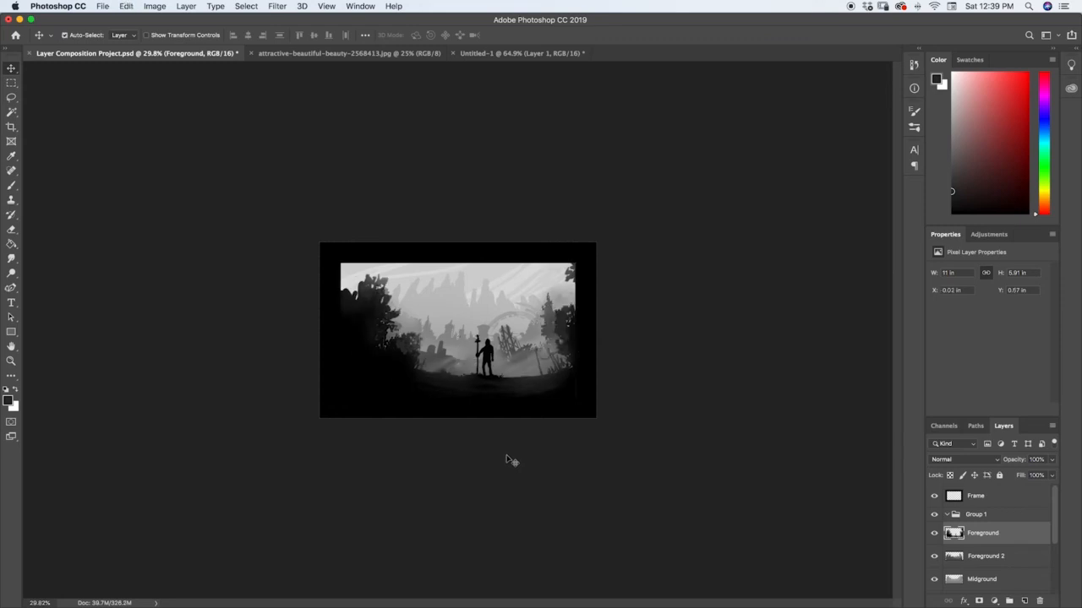
{"action": "left_click_drag", "start_coordinate": [505, 388], "coordinate": [522, 390]}
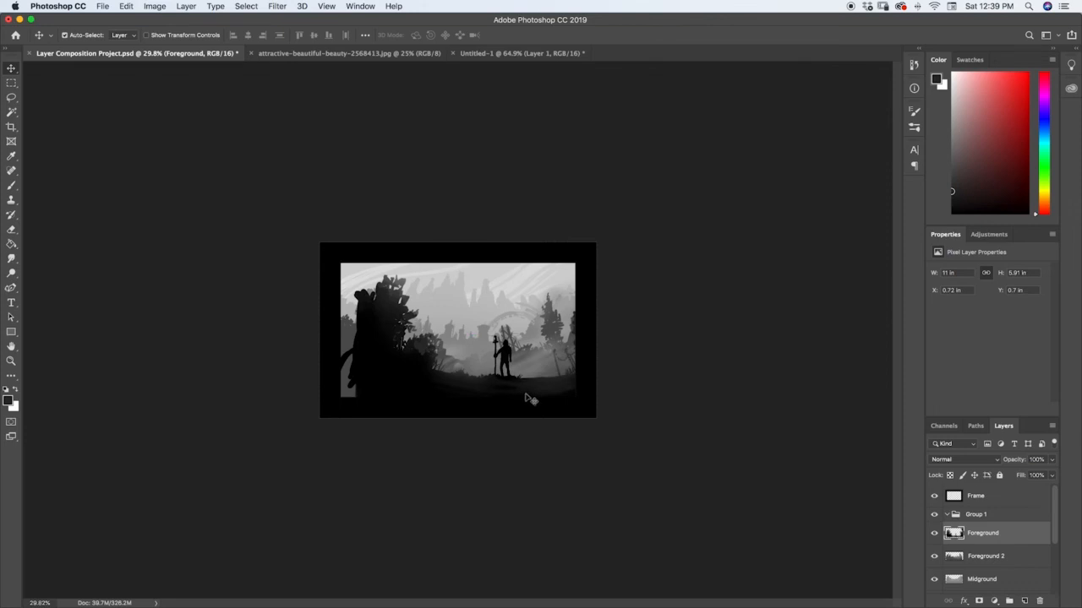
{"action": "key", "text": "super+z"}
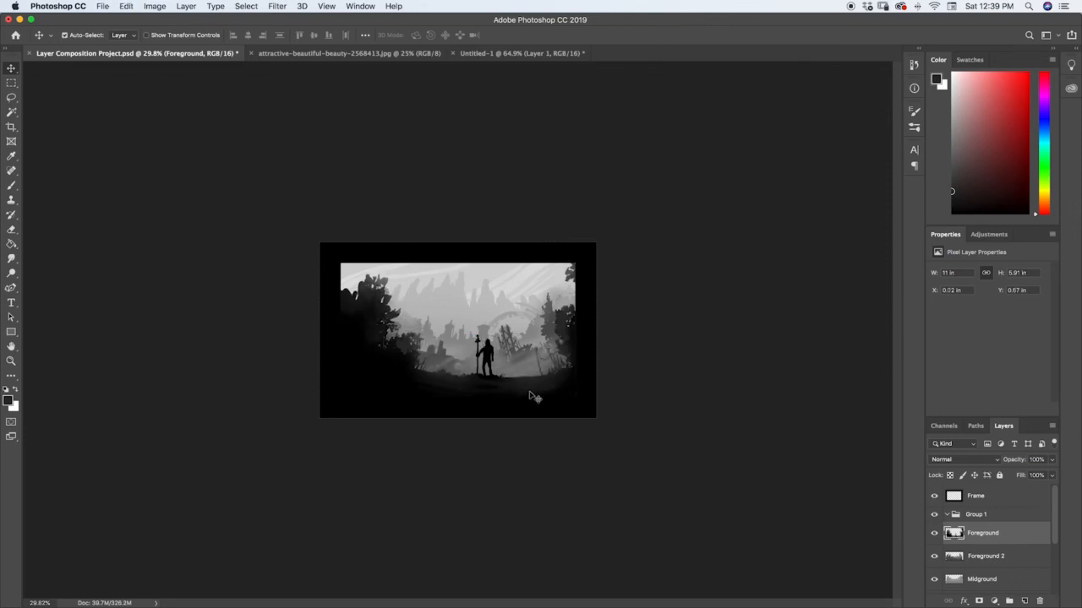
Shift the Foreground layer left in two moves, to an X position of about -0.66 in, to reposition the standing figure.
{"action": "left_click_drag", "start_coordinate": [532, 397], "coordinate": [522, 397]}
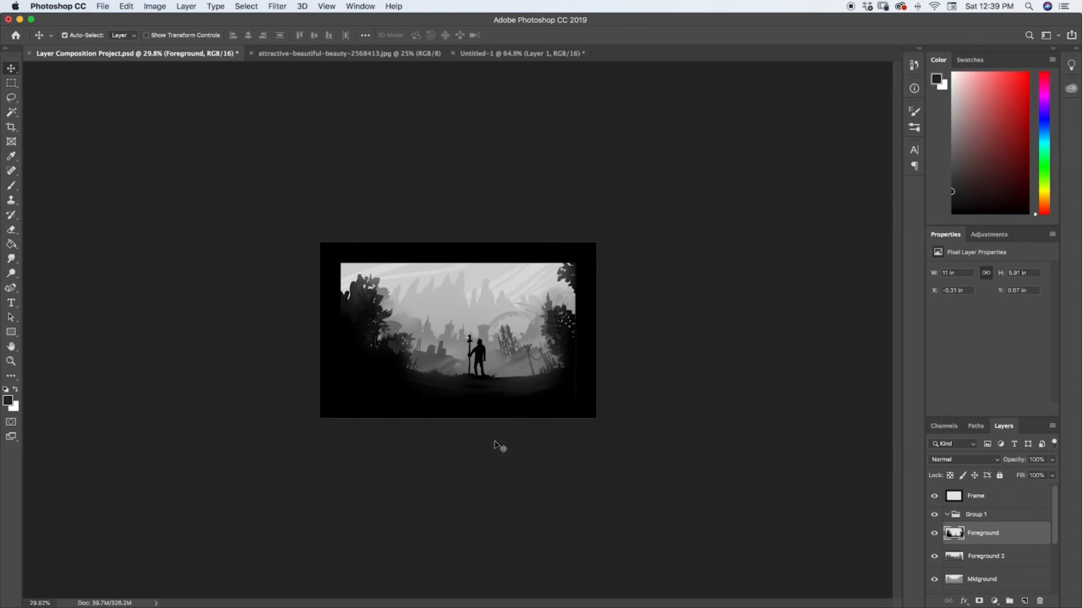
{"action": "left_click_drag", "start_coordinate": [512, 390], "coordinate": [514, 389]}
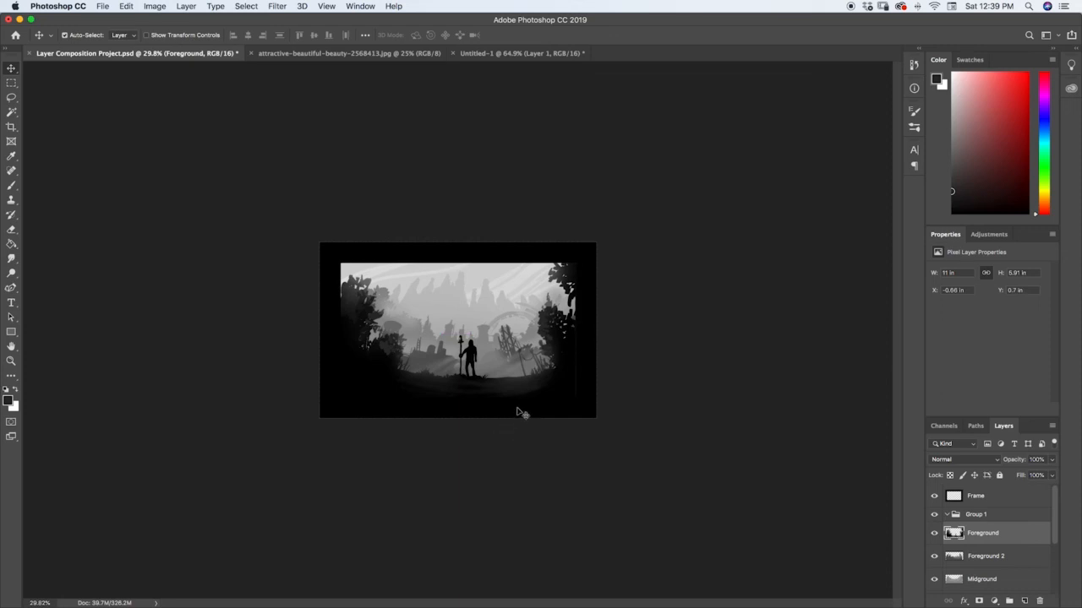
{"action": "key", "text": "z"}
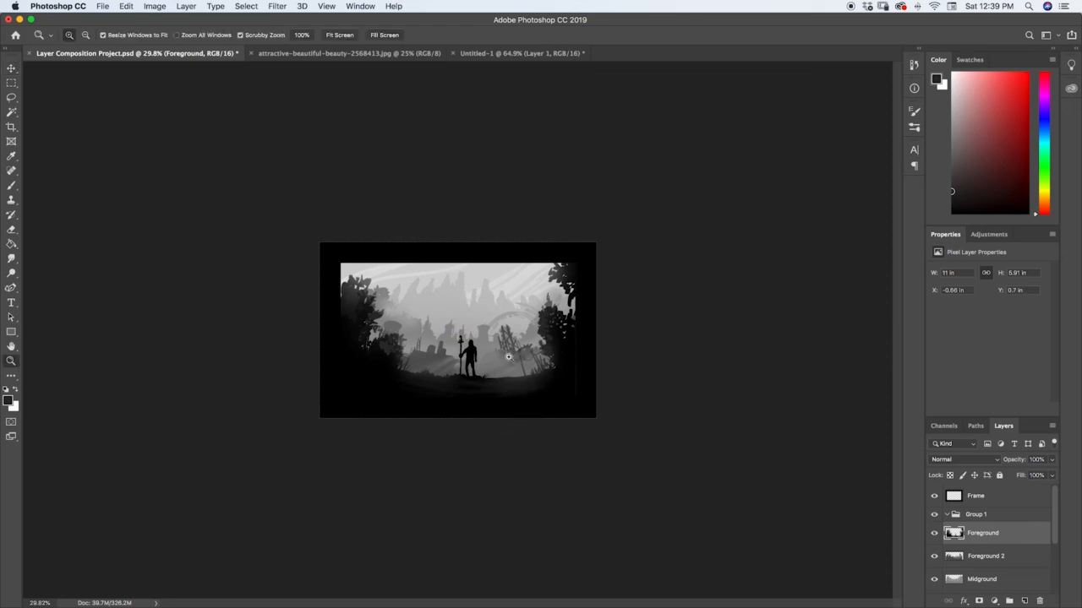
{"action": "left_click_drag", "start_coordinate": [534, 394], "coordinate": [536, 335]}
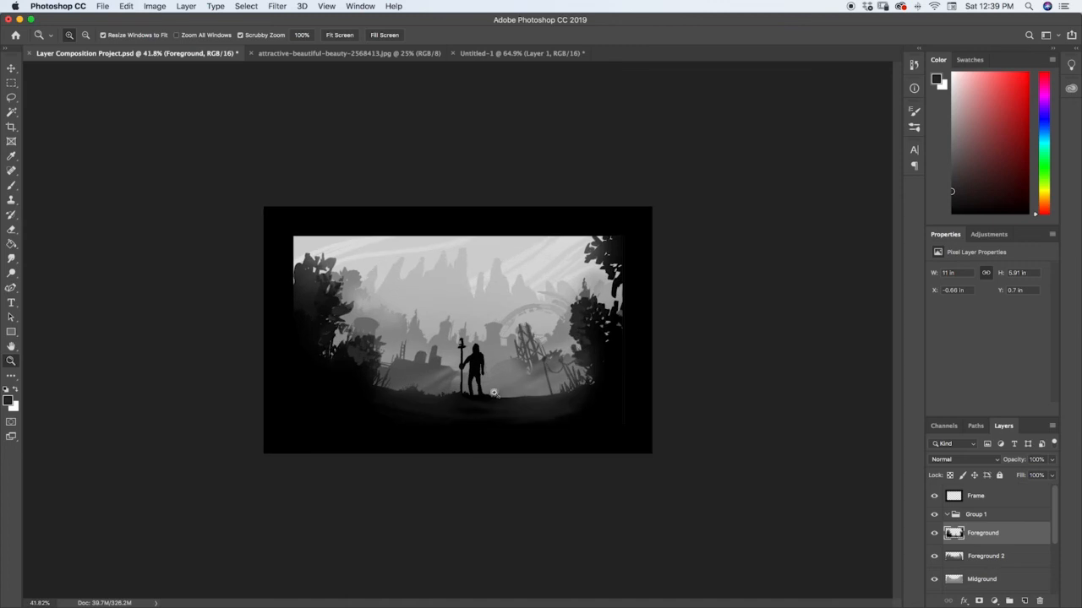
{"action": "left_click_drag", "start_coordinate": [484, 398], "coordinate": [534, 367]}
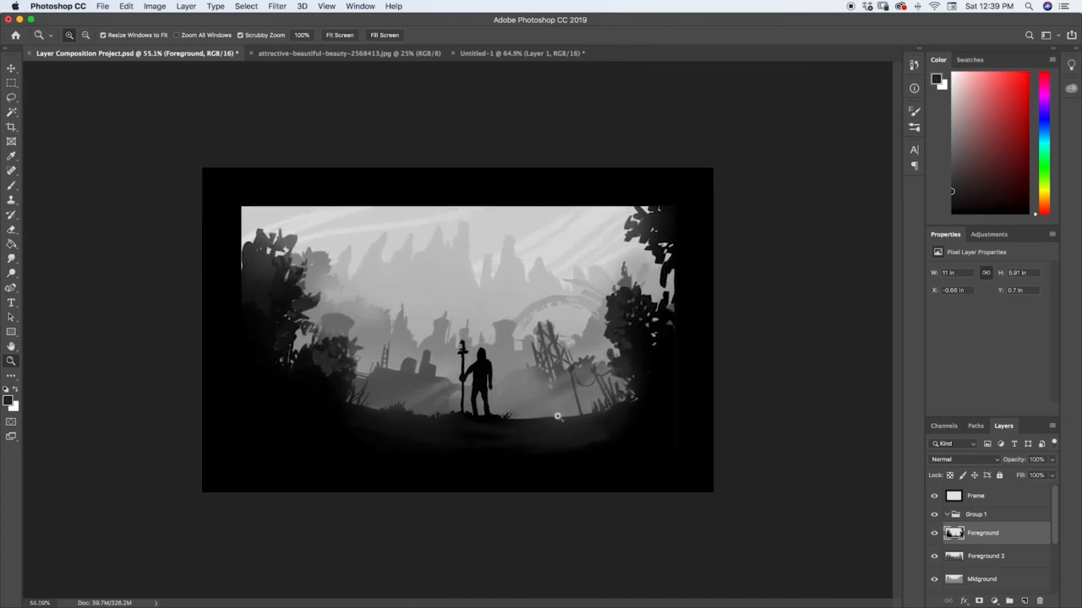
On the Foreground 2 layer, sample a mid-gray from the haze beside the figure and set the brush opacity to 10%.
{"action": "left_click", "coordinate": [984, 556]}
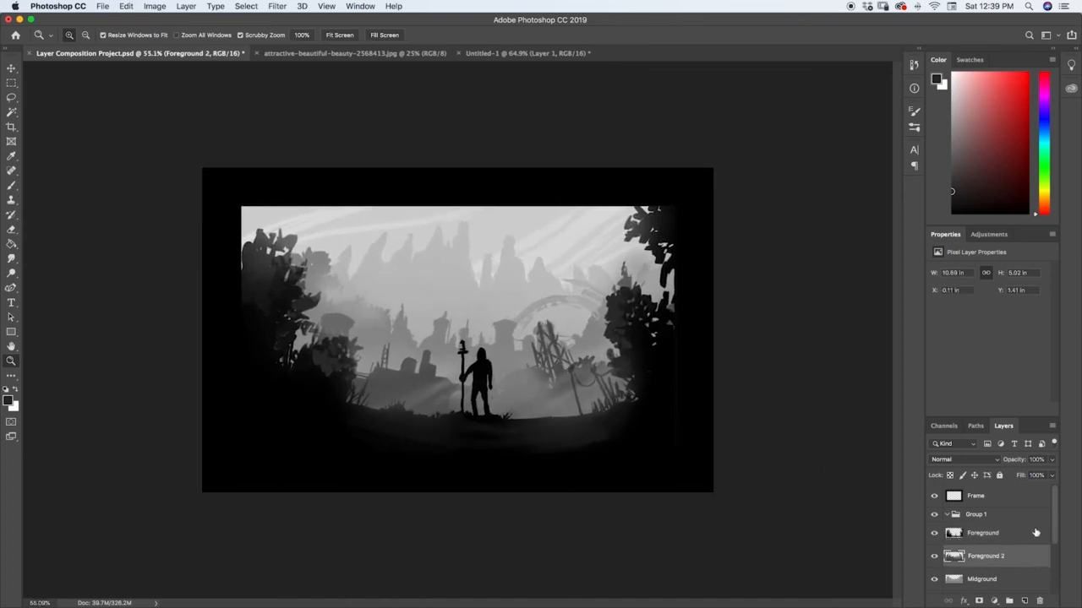
{"action": "key", "text": "i"}
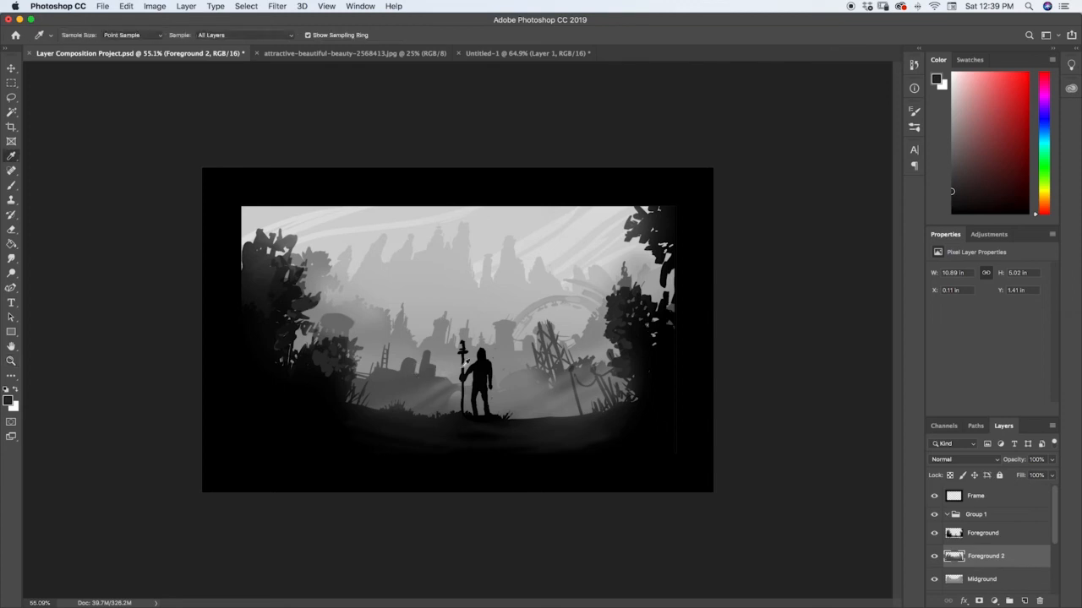
{"action": "left_click", "coordinate": [508, 354]}
{"action": "key", "text": "z"}
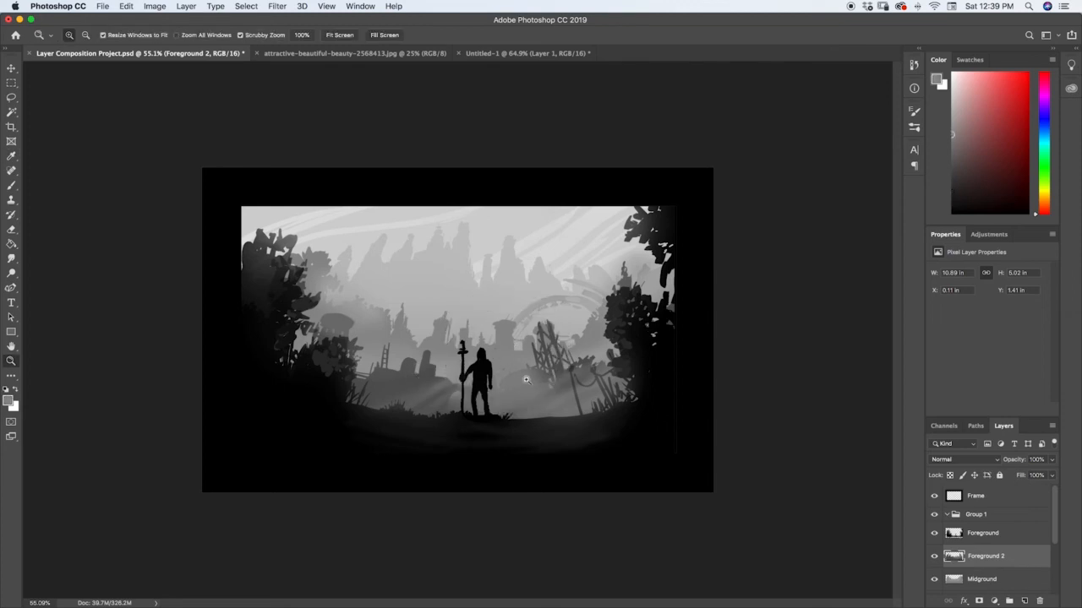
{"action": "key", "text": "b"}
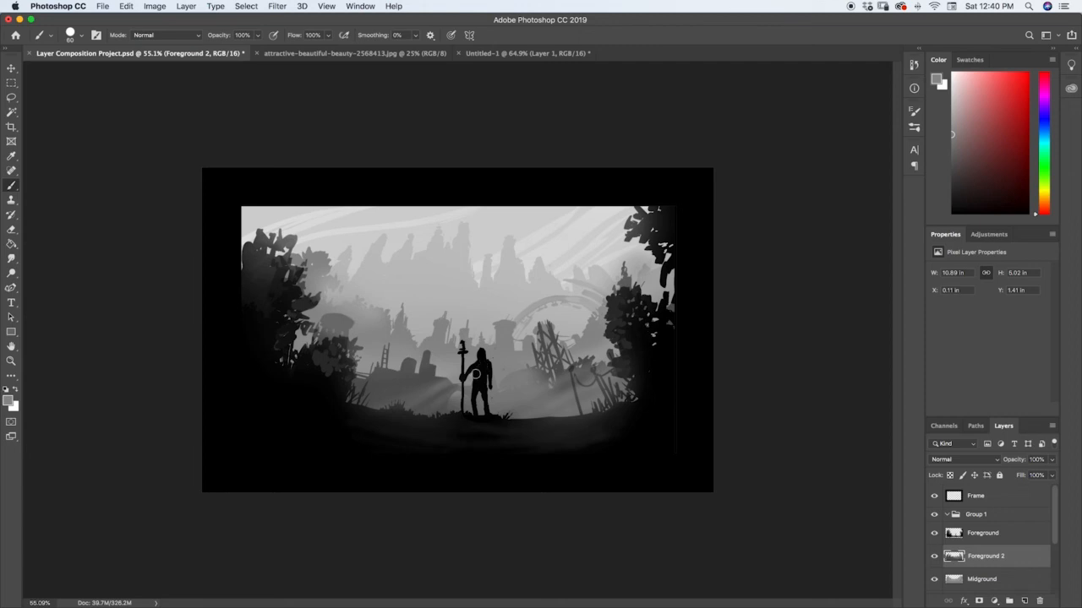
{"action": "key", "text": "1"}
{"action": "key", "text": "z"}
{"action": "mouse_move", "coordinate": [538, 381]}
{"action": "left_mouse_down"}
{"action": "mouse_move", "coordinate": [498, 392]}
{"action": "mouse_move", "coordinate": [498, 372]}
{"action": "mouse_move", "coordinate": [541, 372]}
{"action": "left_mouse_up"}
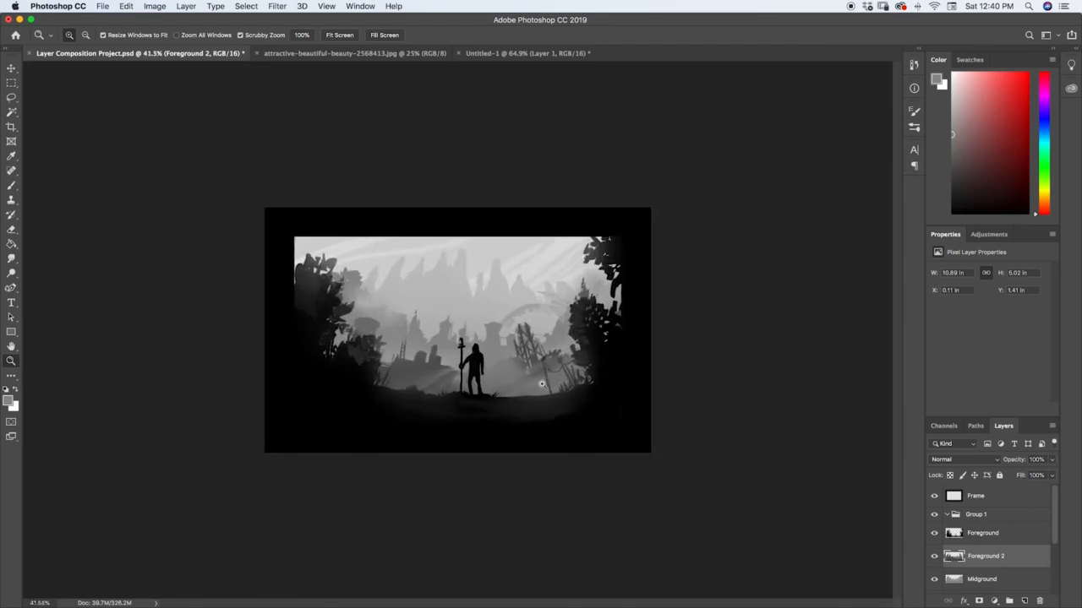
{"action": "mouse_move", "coordinate": [542, 385]}
{"action": "left_mouse_down"}
{"action": "mouse_move", "coordinate": [512, 391]}
{"action": "mouse_move", "coordinate": [525, 393]}
{"action": "left_mouse_up"}
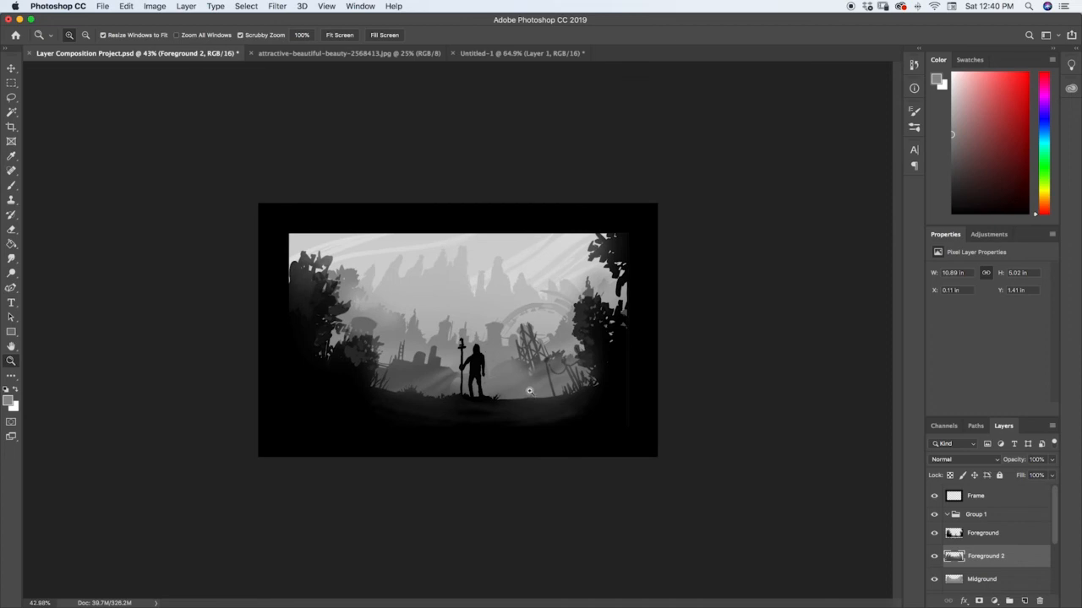
Select all layers from Foreground down through Sky and rotate them together counterclockwise by about 4.2 degrees.
{"action": "left_click", "coordinate": [976, 531]}
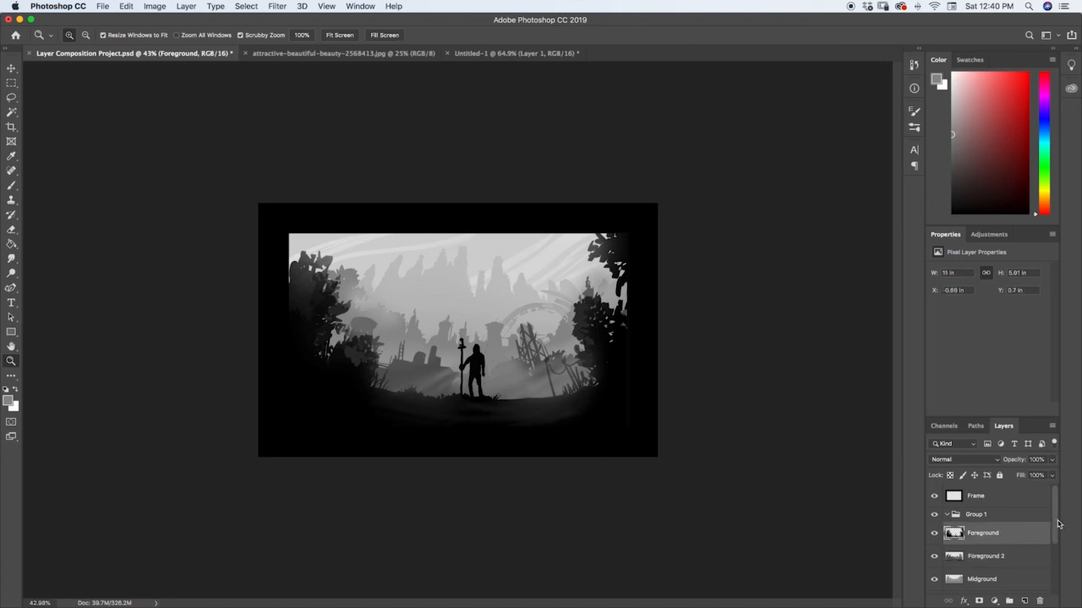
{"action": "left_click_drag", "start_coordinate": [1057, 524], "coordinate": [1055, 572]}
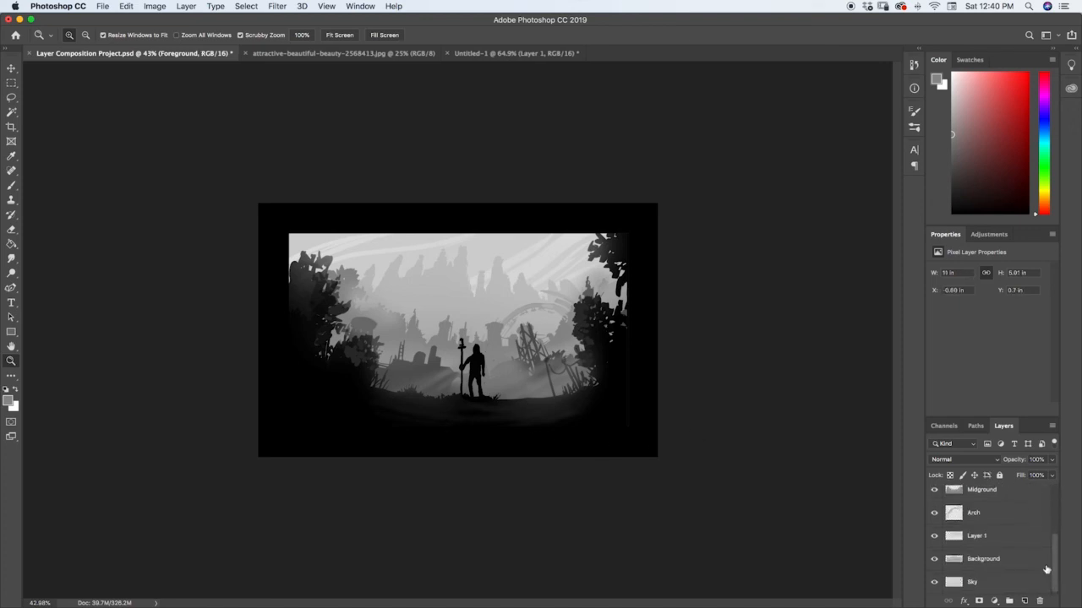
{"action": "left_click", "coordinate": [989, 583], "text": "shift"}
{"action": "mouse_move", "coordinate": [1056, 561]}
{"action": "left_mouse_down"}
{"action": "mouse_move", "coordinate": [1056, 515]}
{"action": "mouse_move", "coordinate": [1055, 542]}
{"action": "left_mouse_up"}
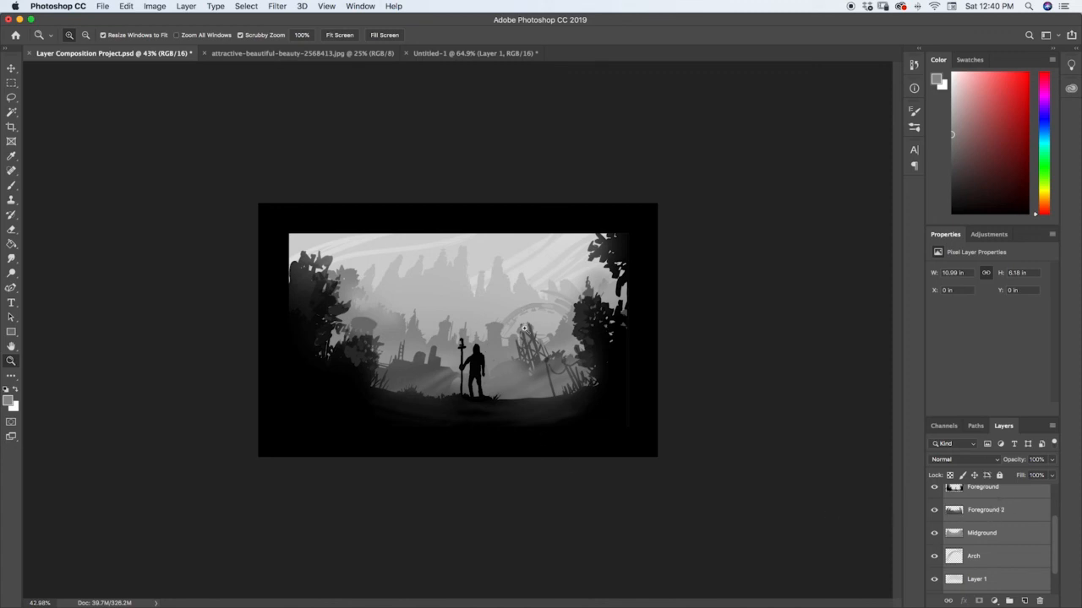
{"action": "key", "text": "ctrl+t"}
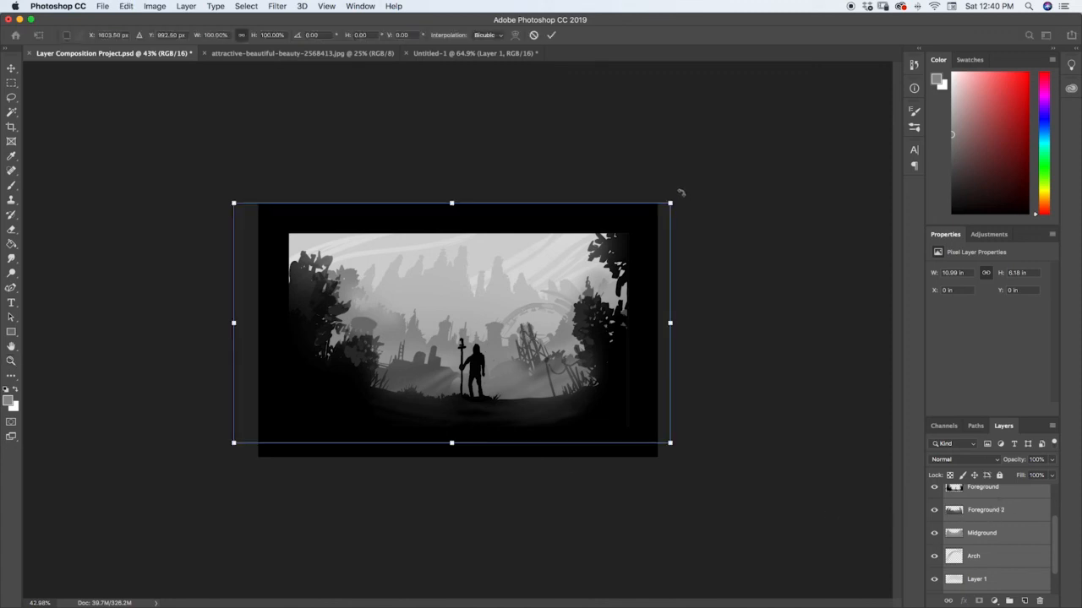
{"action": "left_click_drag", "start_coordinate": [680, 193], "coordinate": [687, 170]}
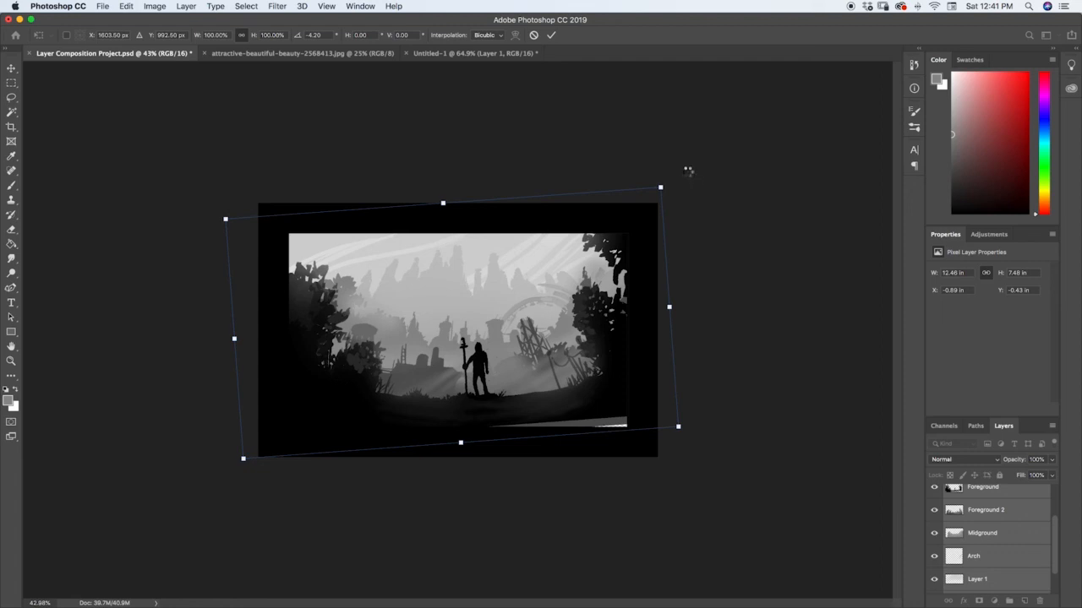
{"action": "key", "text": "Escape"}
Sample black from the ground and paint over the light wedge exposed along the picture's lower-right edge on the Foreground layer at 100% opacity.
{"action": "key", "text": "i"}
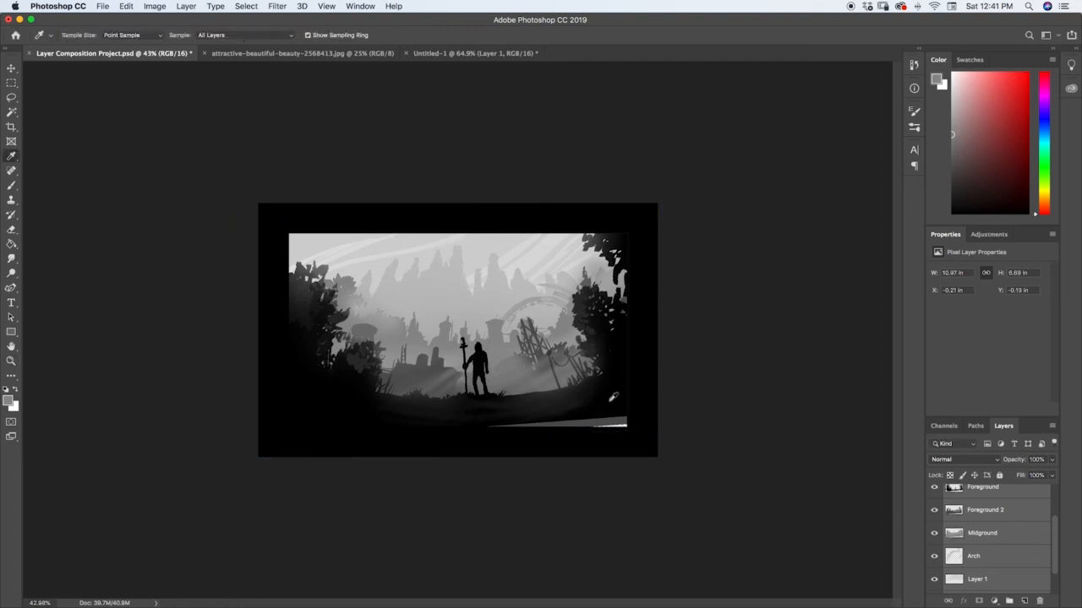
{"action": "left_click", "coordinate": [610, 401]}
{"action": "key", "text": "b"}
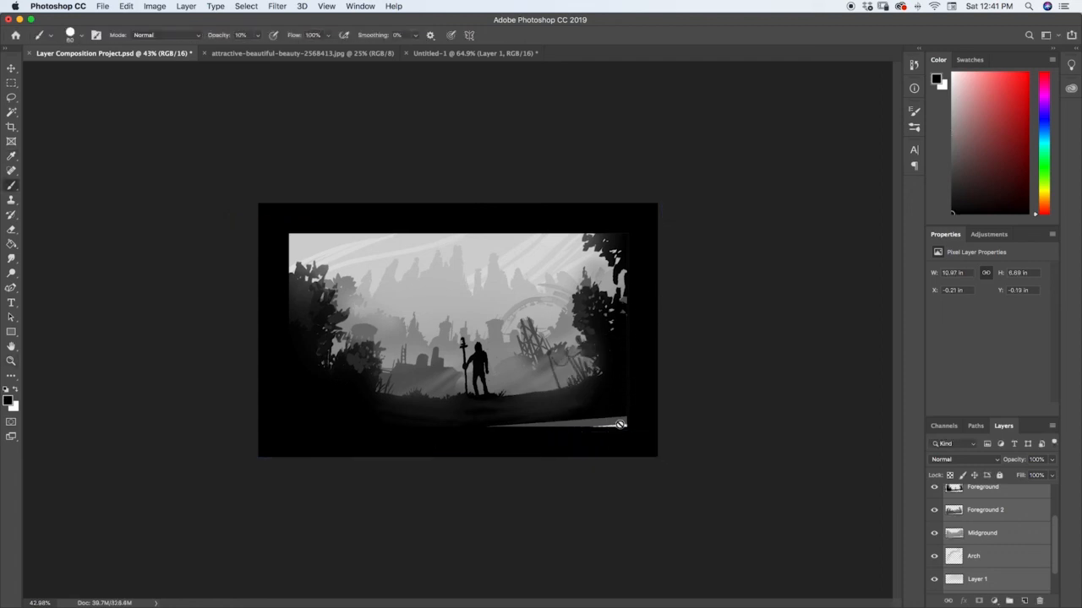
{"action": "left_click", "coordinate": [1004, 495]}
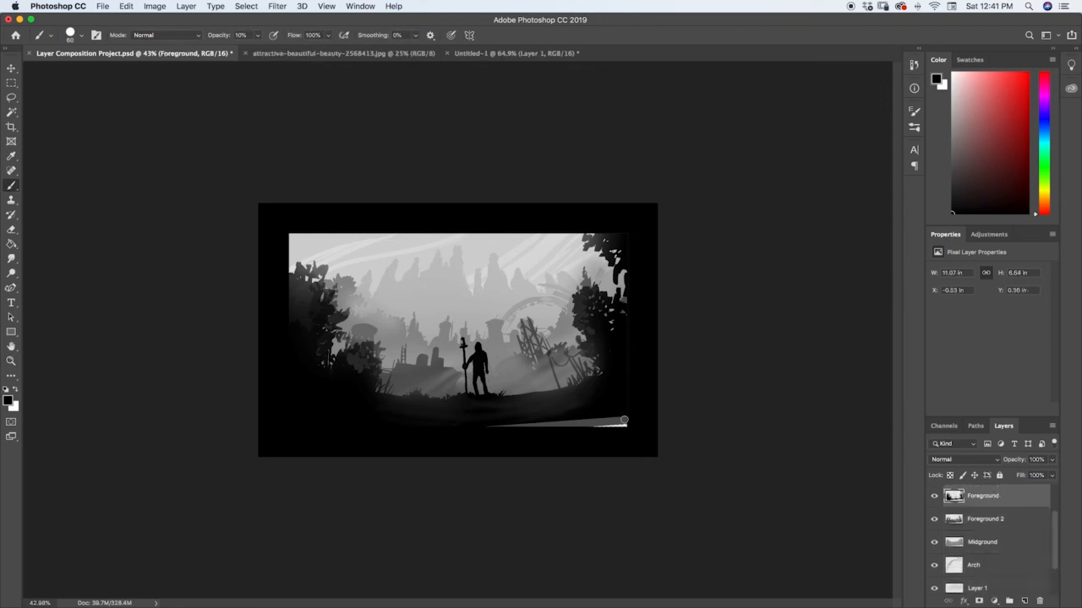
{"action": "mouse_move", "coordinate": [638, 418]}
{"action": "left_mouse_down"}
{"action": "mouse_move", "coordinate": [576, 434]}
{"action": "mouse_move", "coordinate": [593, 421]}
{"action": "mouse_move", "coordinate": [490, 431]}
{"action": "left_mouse_up"}
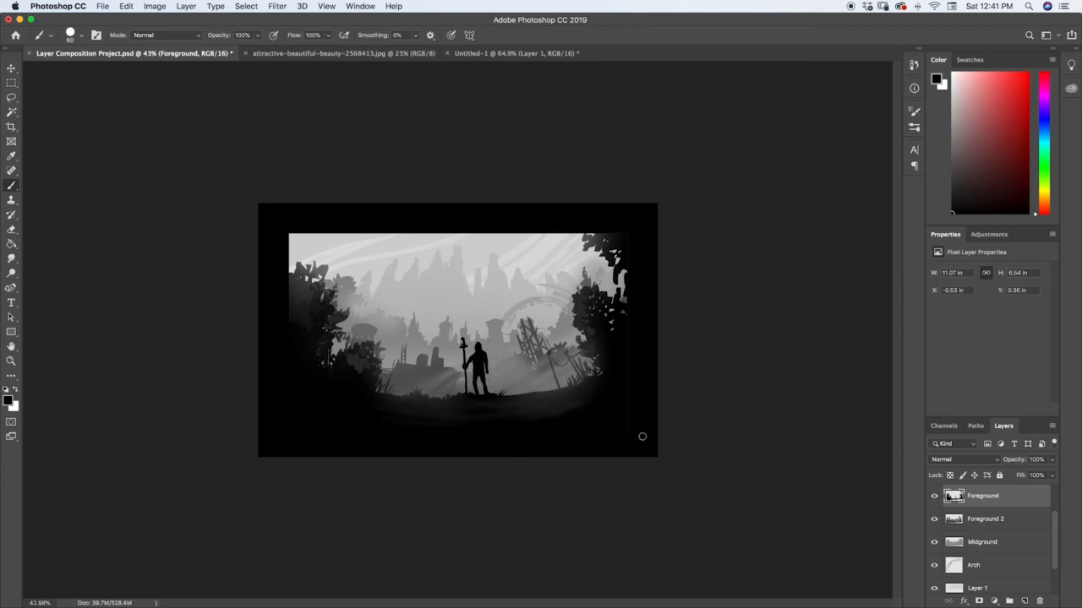
{"action": "key", "text": "z"}
{"action": "left_click_drag", "start_coordinate": [645, 376], "coordinate": [574, 374]}
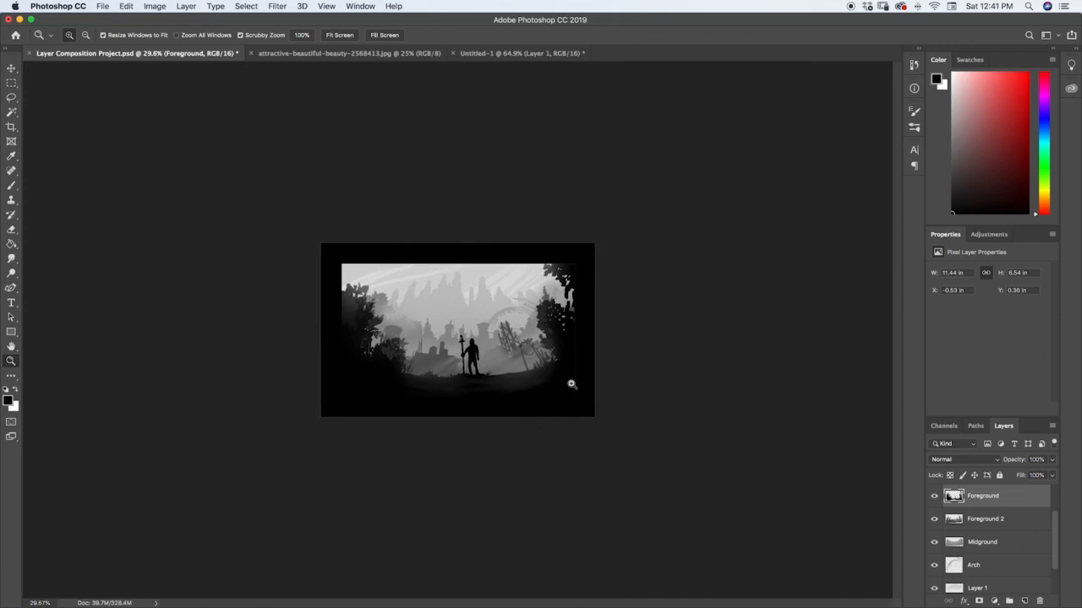
{"action": "left_click_drag", "start_coordinate": [575, 381], "coordinate": [589, 374]}
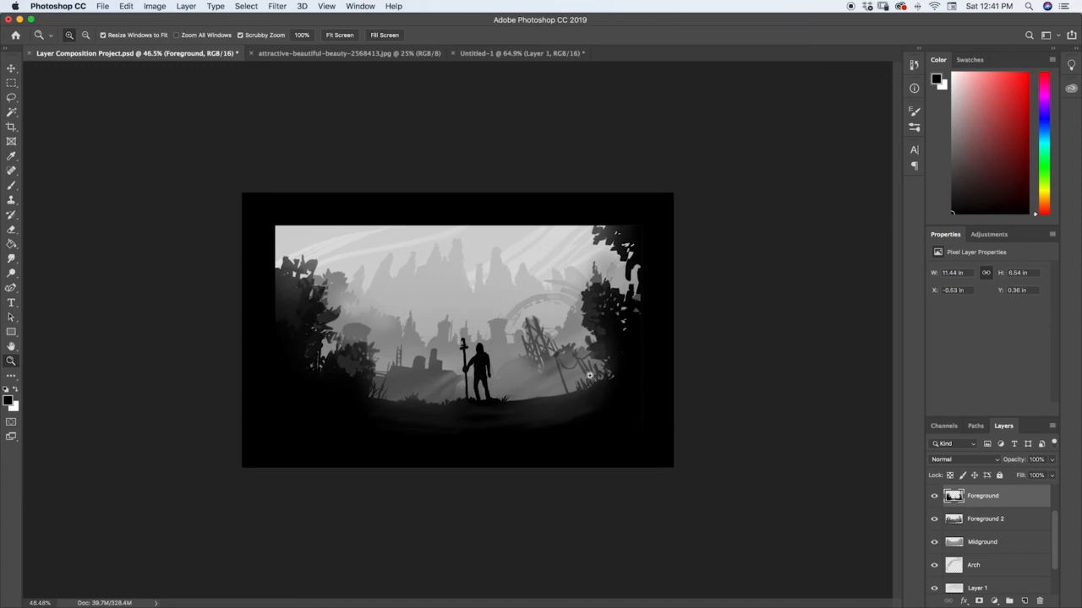